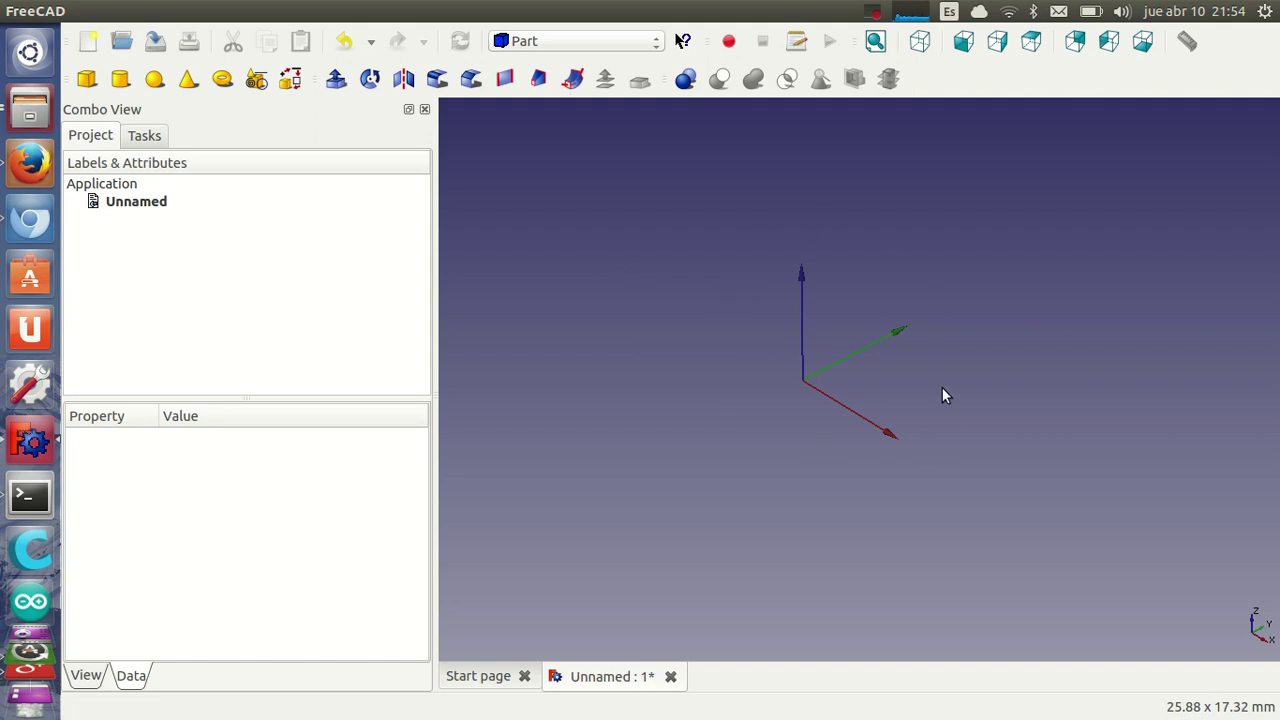
Create a 10 mm Part Box cube and select it in the model tree.
left_click(86, 79)
scroll(718, 400, "down", 2)
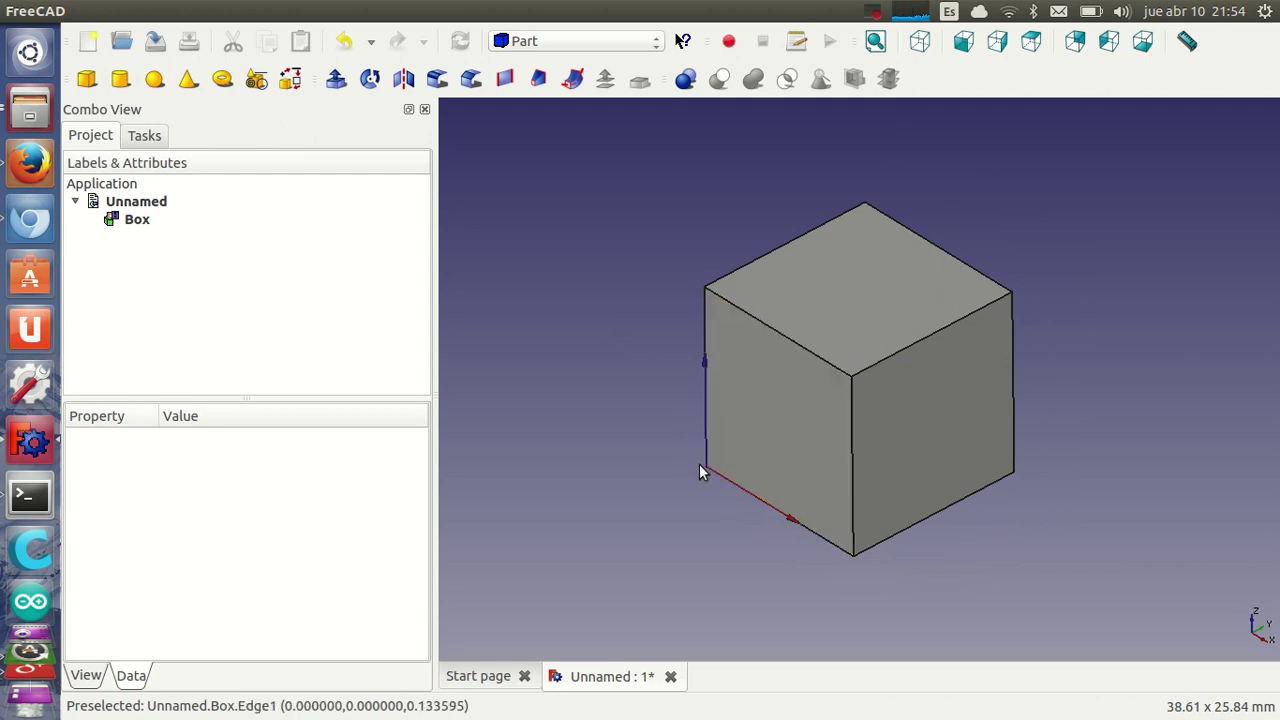
left_click(142, 218)
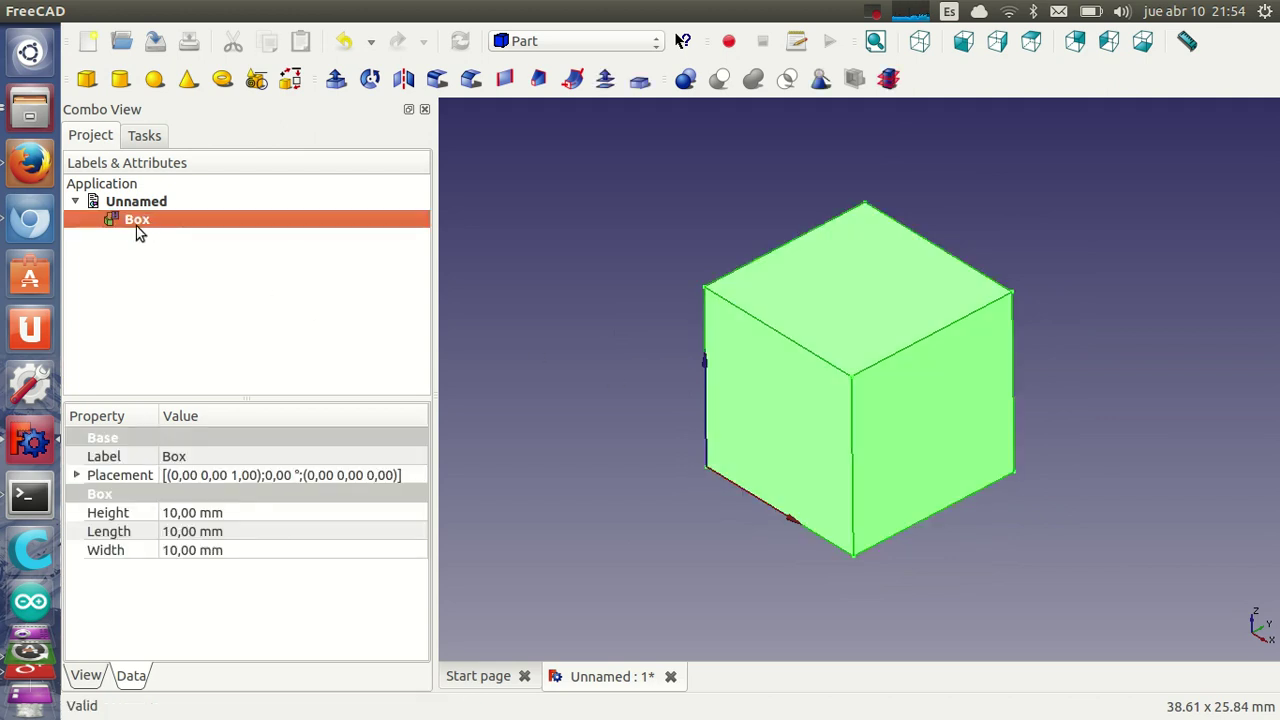
Set the Box's placement translation to X 4,00 and Y 5,00.
left_click(405, 480)
left_click(420, 476)
scroll(187, 232, "down", 2)
scroll(187, 232, "up", 6)
scroll(190, 265, "down", 2)
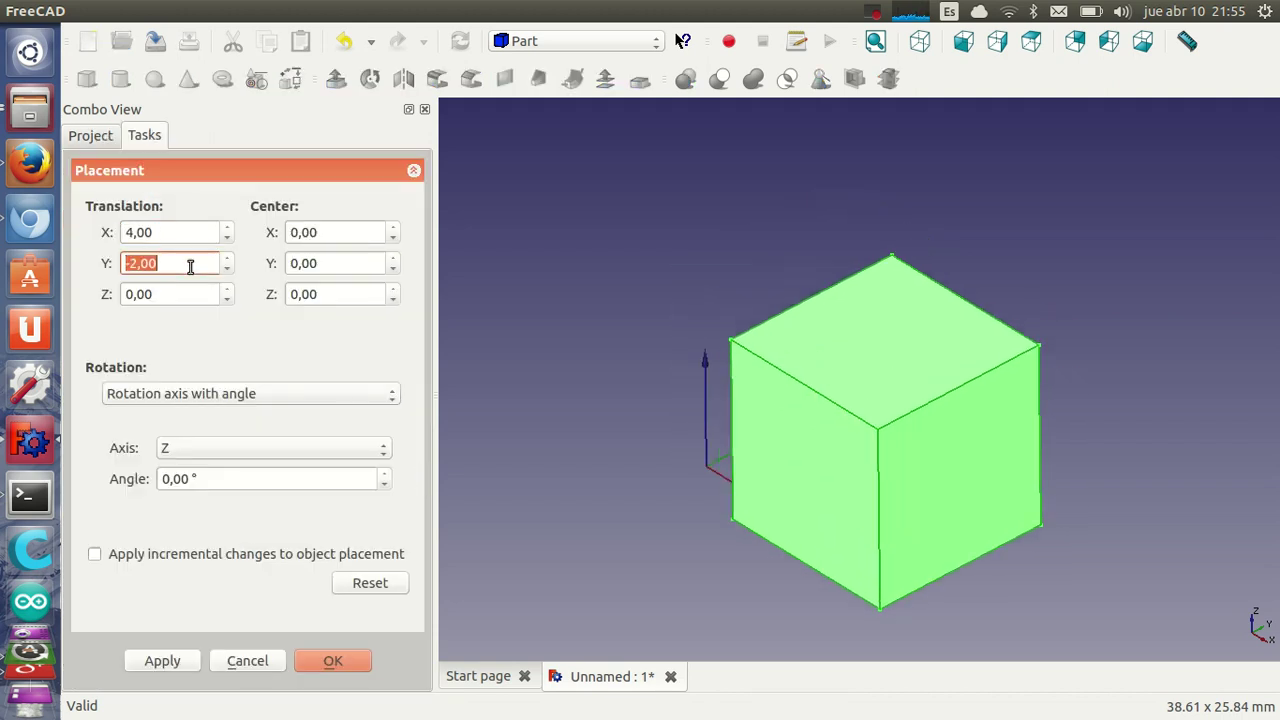
scroll(190, 265, "up", 4)
scroll(190, 265, "up", 3)
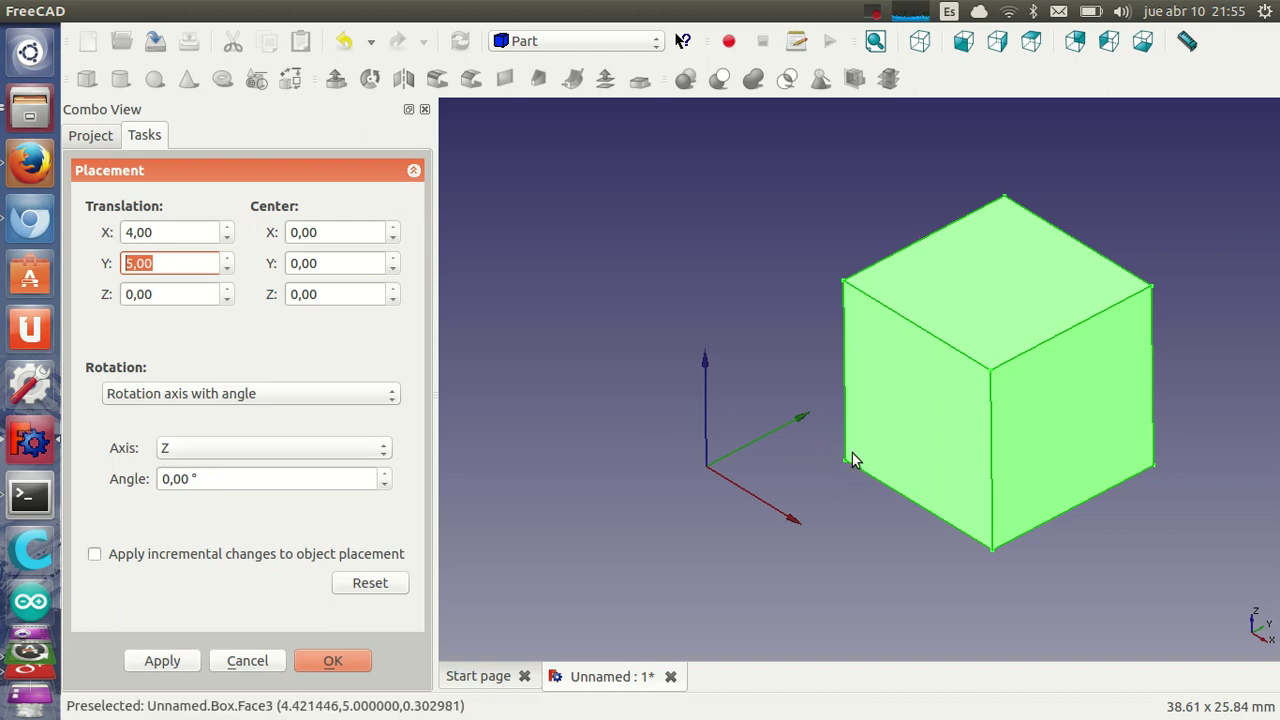
Try a few rotation angles for the cube about the Z axis.
left_click(217, 480)
scroll(215, 481, "down", 2)
scroll(215, 481, "down", 1)
scroll(215, 481, "up", 4)
scroll(215, 481, "up", 5)
scroll(215, 481, "up", 5)
scroll(215, 481, "up", 5)
scroll(215, 481, "up", 2)
scroll(215, 481, "up", 2)
scroll(215, 481, "down", 4)
scroll(215, 481, "down", 4)
scroll(213, 480, "down", 4)
scroll(210, 479, "down", 4)
scroll(205, 478, "down", 4)
Switch the rotation axis to X and try a few angles.
left_click(209, 451)
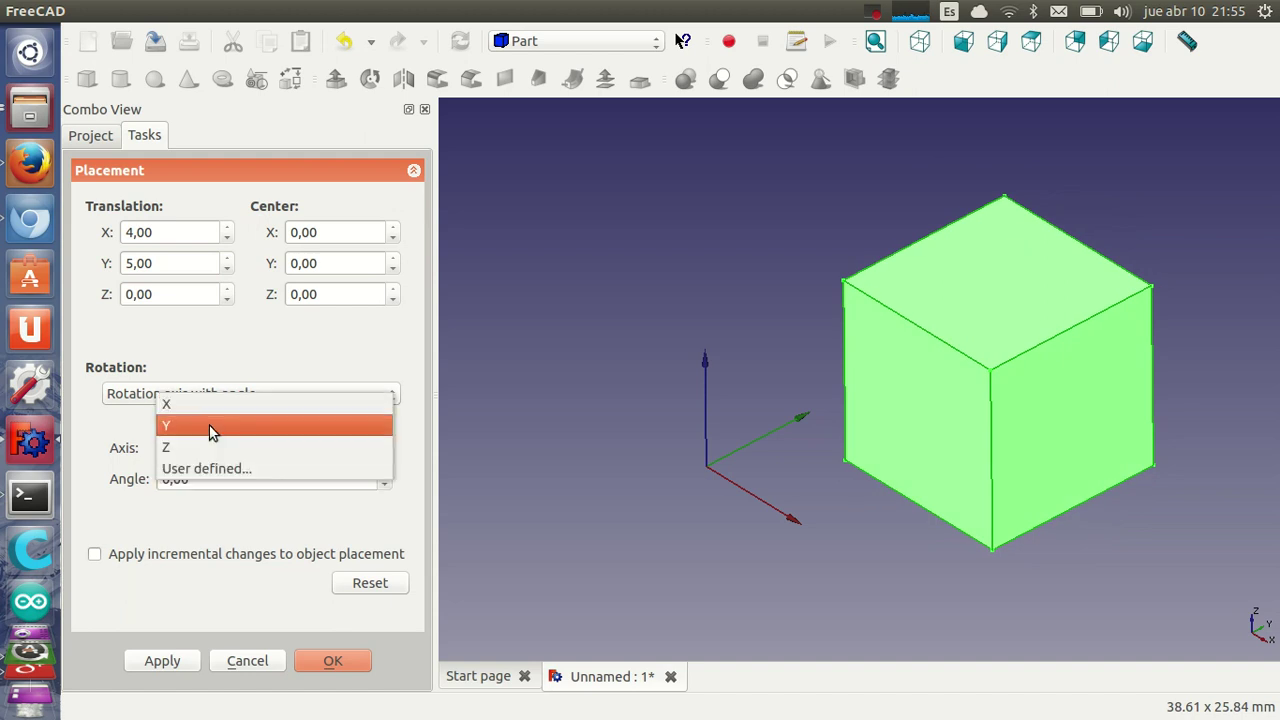
left_click(203, 401)
scroll(203, 480, "up", 6)
scroll(201, 480, "down", 2)
scroll(201, 480, "down", 1)
scroll(201, 480, "down", 1)
scroll(201, 480, "down", 2)
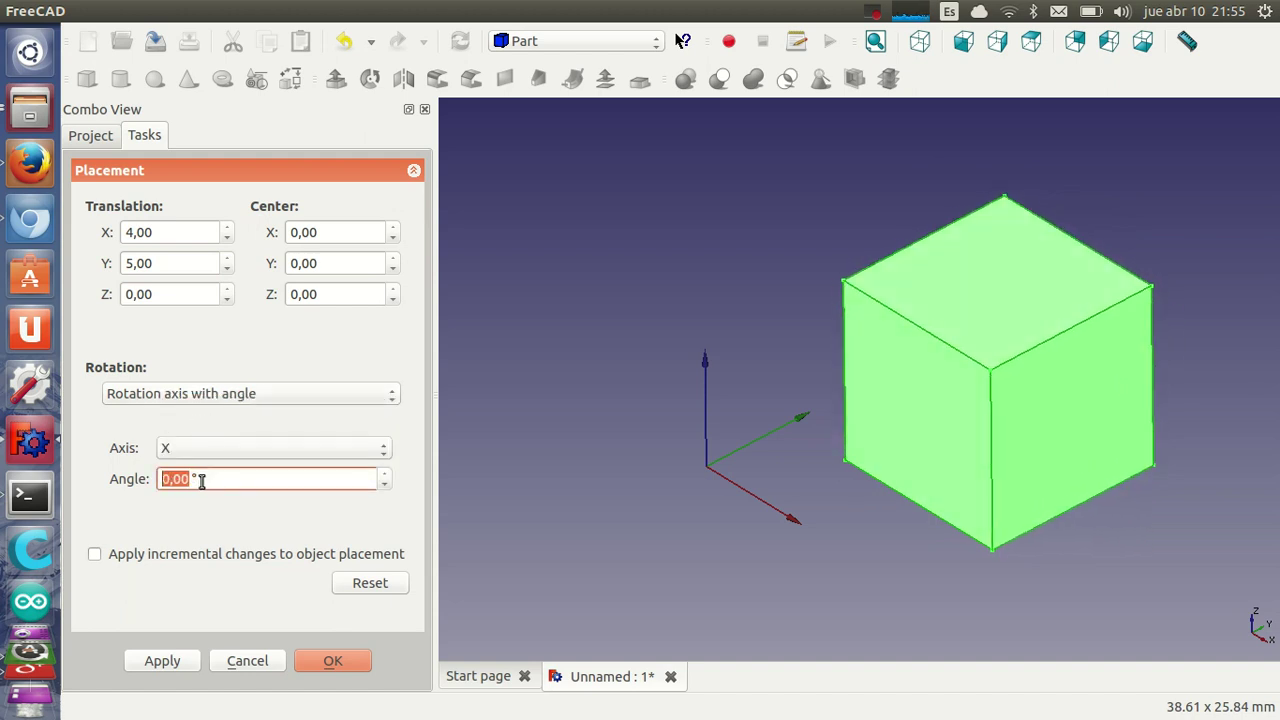
Set the rotation axis to Y with the angle back at 0,00°.
left_click(197, 452)
left_click(200, 470)
scroll(202, 480, "down", 3)
scroll(206, 484, "down", 4)
scroll(206, 484, "up", 7)
left_click(198, 453)
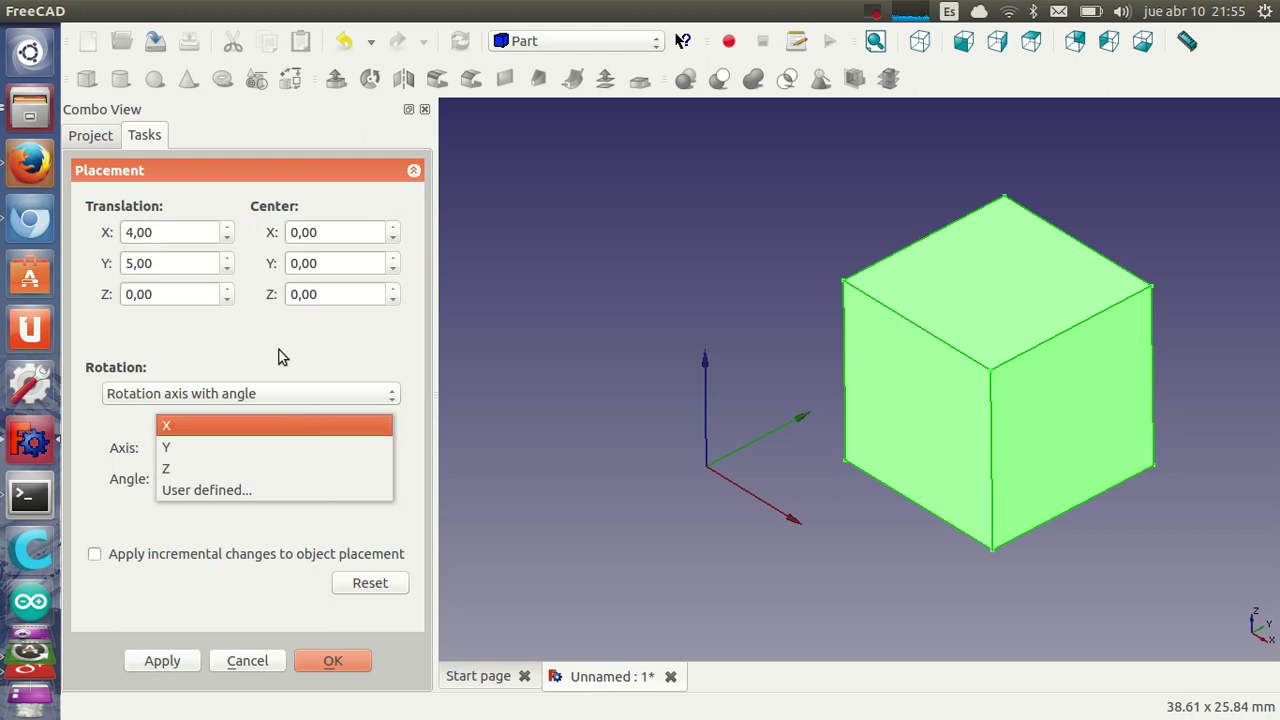
key("Down")
key("Return")
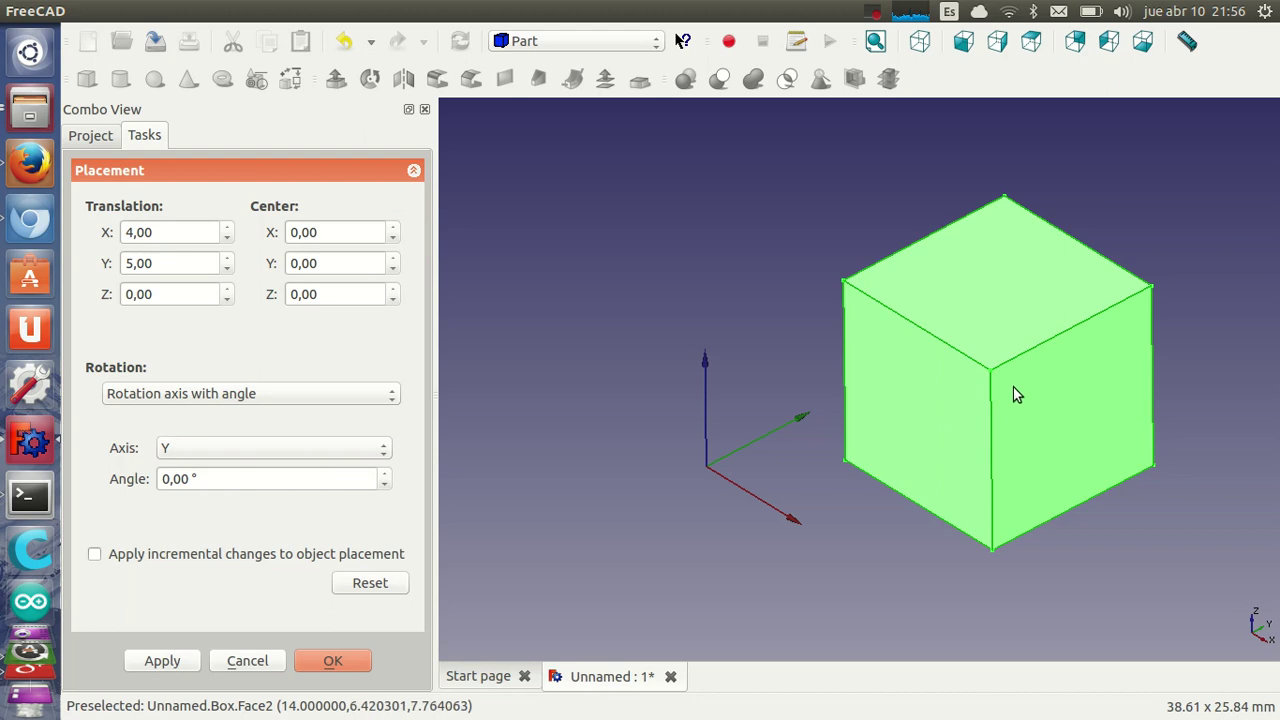
Set the rotation centre X value to 5.
left_click(343, 233)
scroll(340, 232, "up", 1)
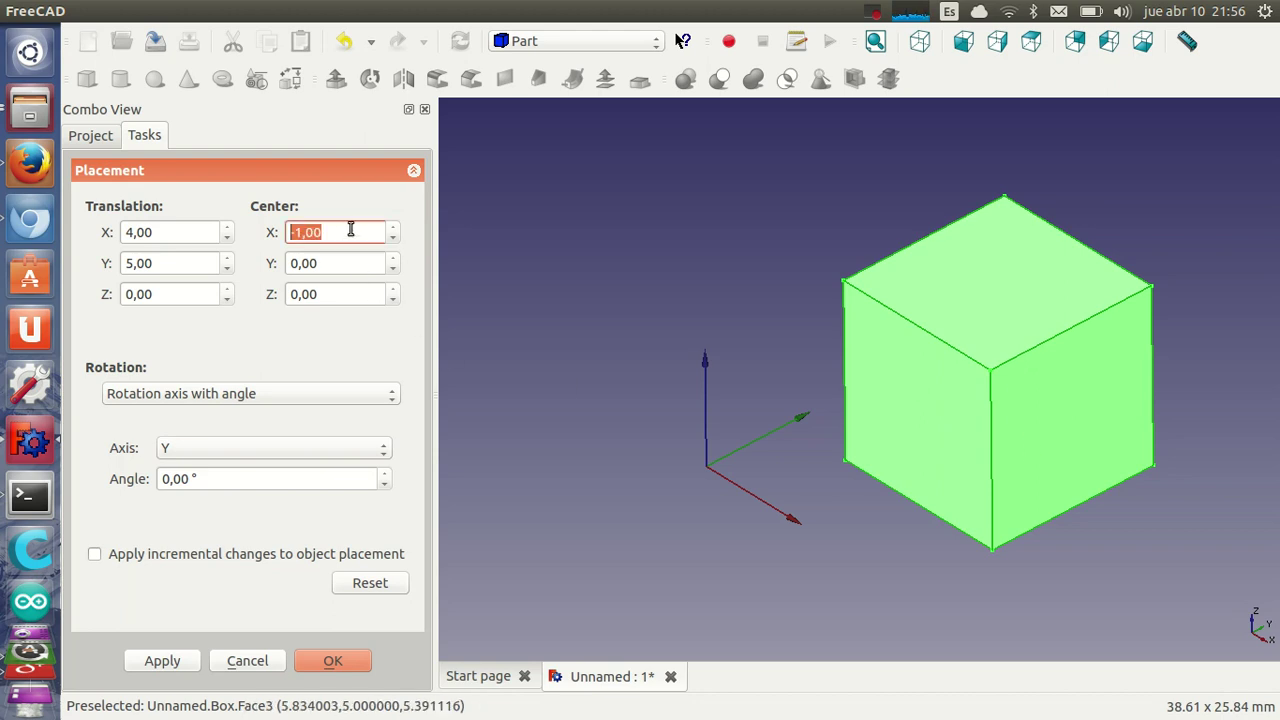
scroll(337, 232, "up", 1)
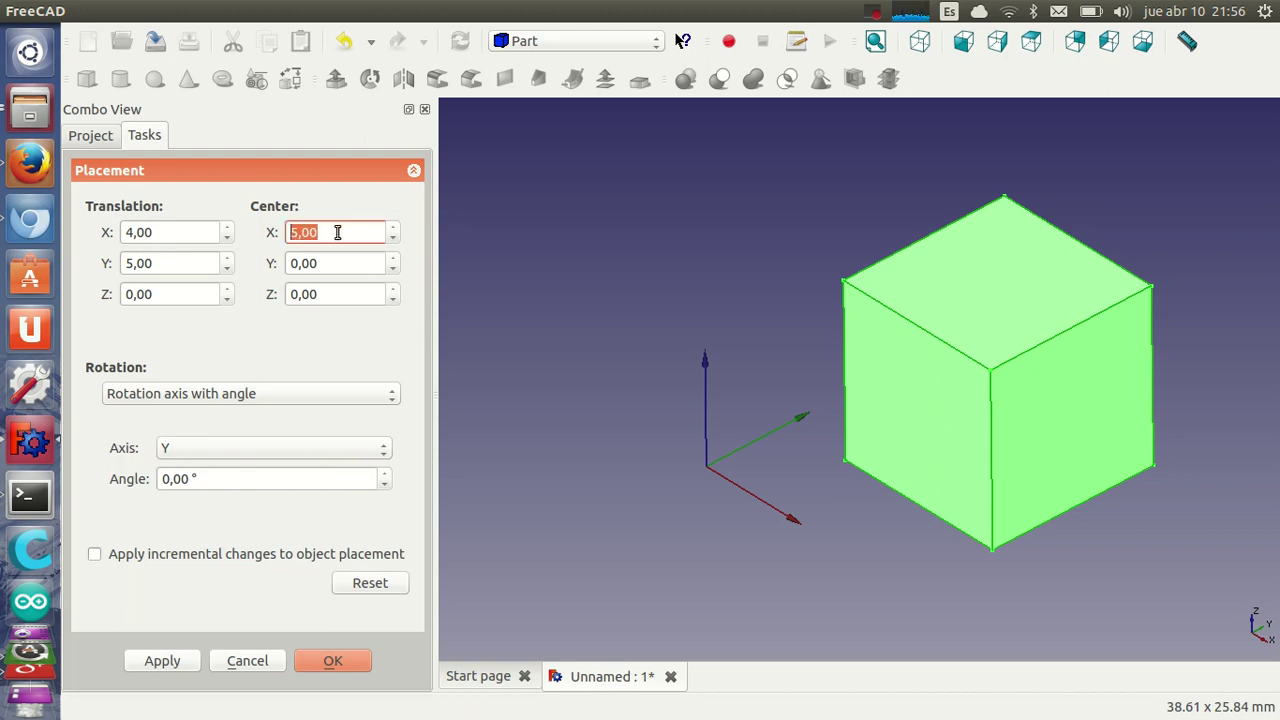
scroll(332, 264, "up", 1)
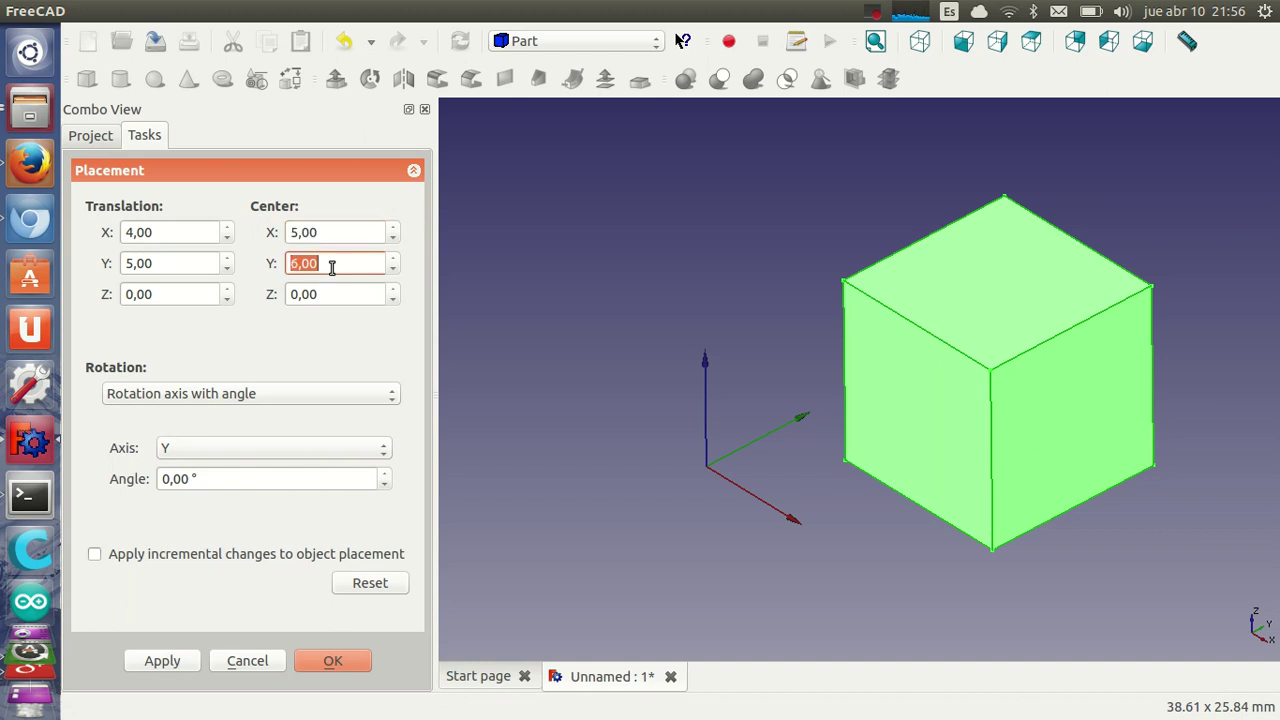
scroll(329, 297, "up", 4)
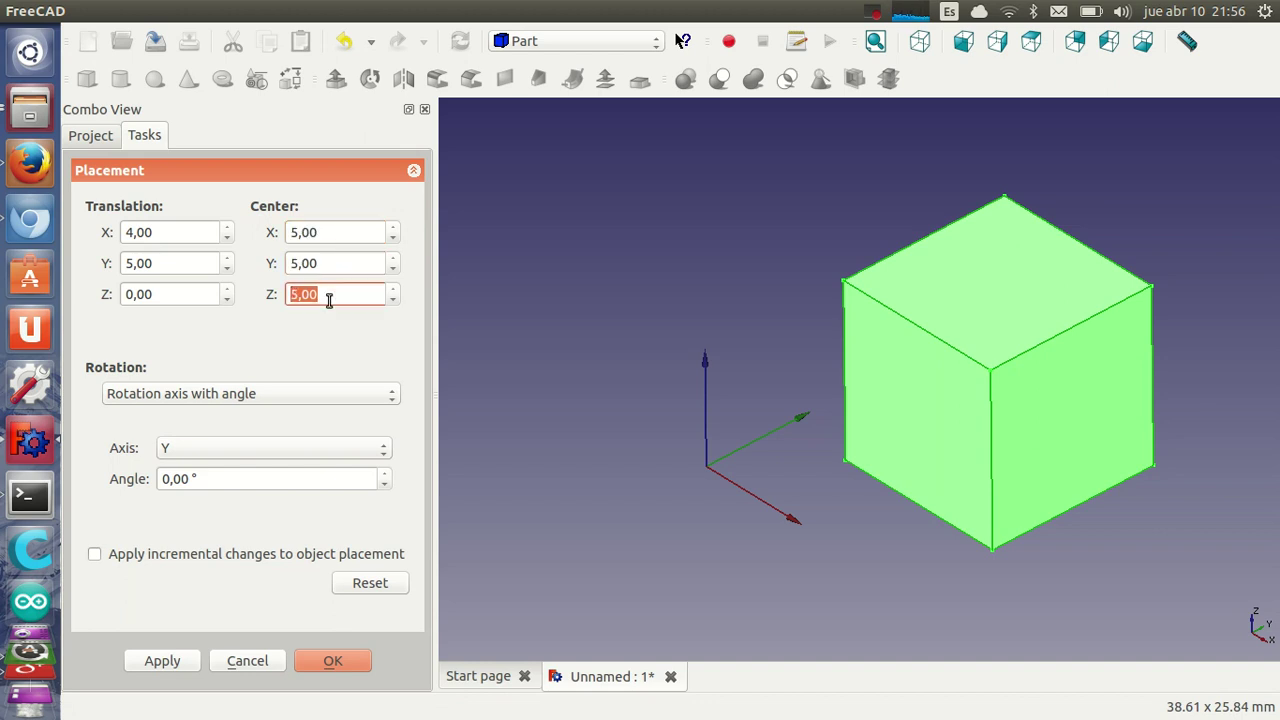
Switch the rotation axis to Z and try several rotation angles.
left_click(228, 481)
left_click(208, 448)
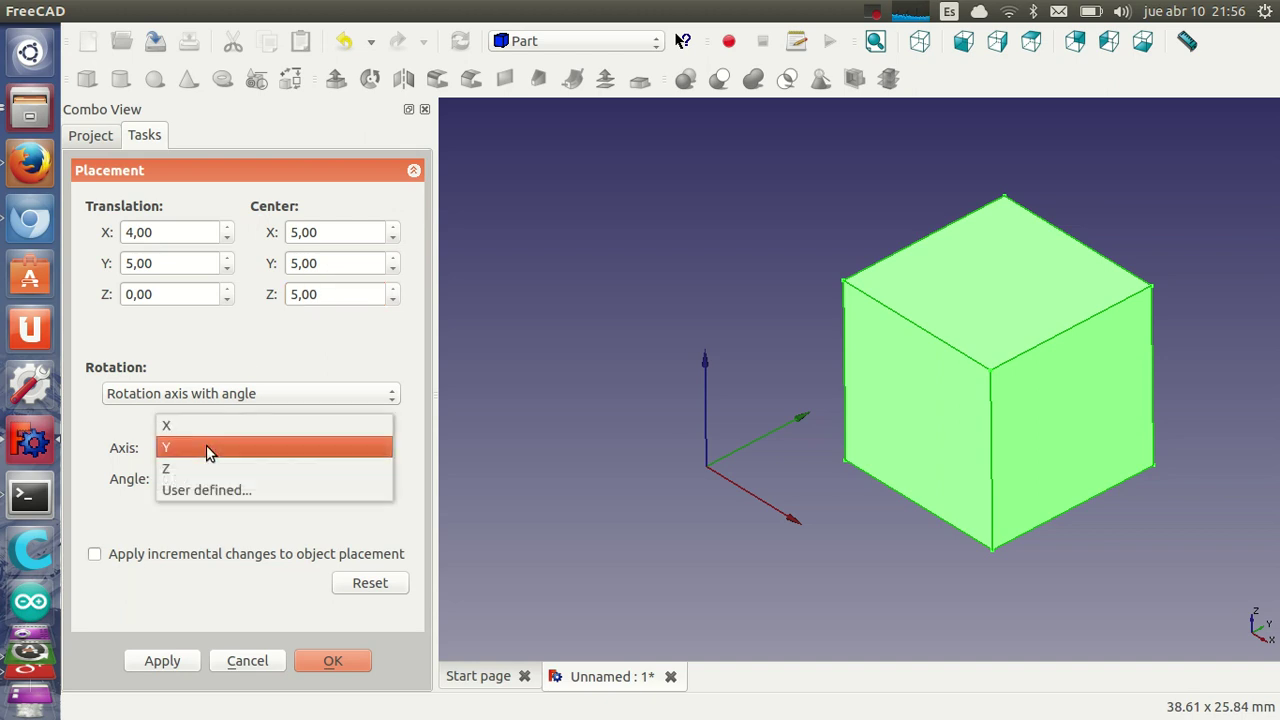
left_click(216, 469)
scroll(215, 477, "down", 2)
scroll(215, 477, "down", 3)
scroll(215, 477, "down", 1)
scroll(216, 478, "down", 3)
scroll(216, 478, "up", 8)
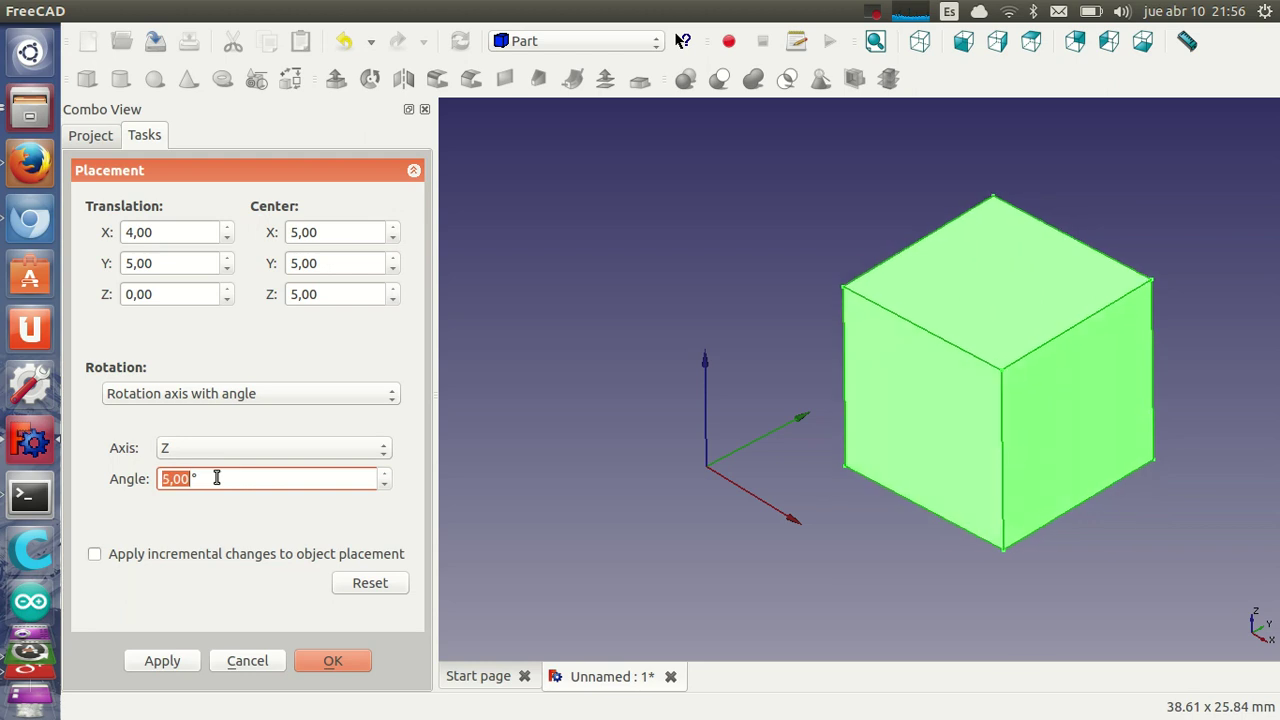
scroll(216, 478, "up", 8)
scroll(216, 477, "up", 8)
scroll(215, 476, "up", 9)
Reset the placement to zero translation and 0° angle, then confirm.
scroll(215, 477, "down", 10)
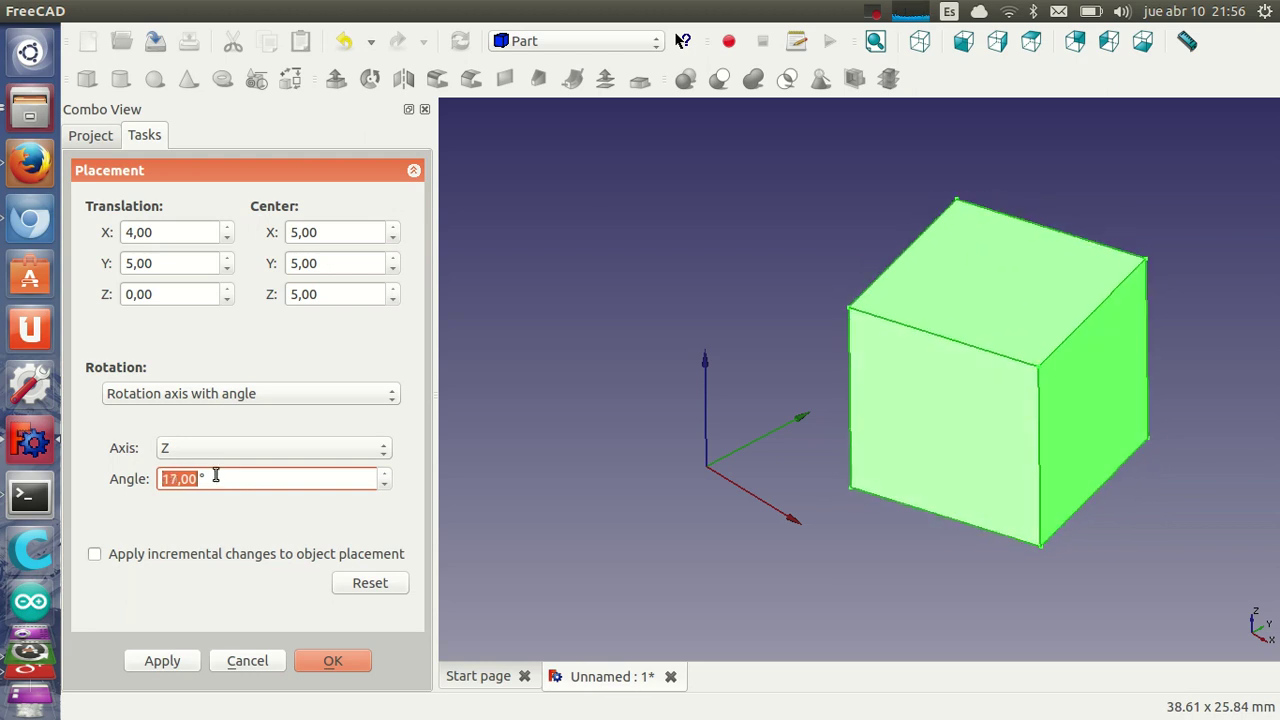
scroll(215, 477, "down", 6)
scroll(215, 477, "up", 6)
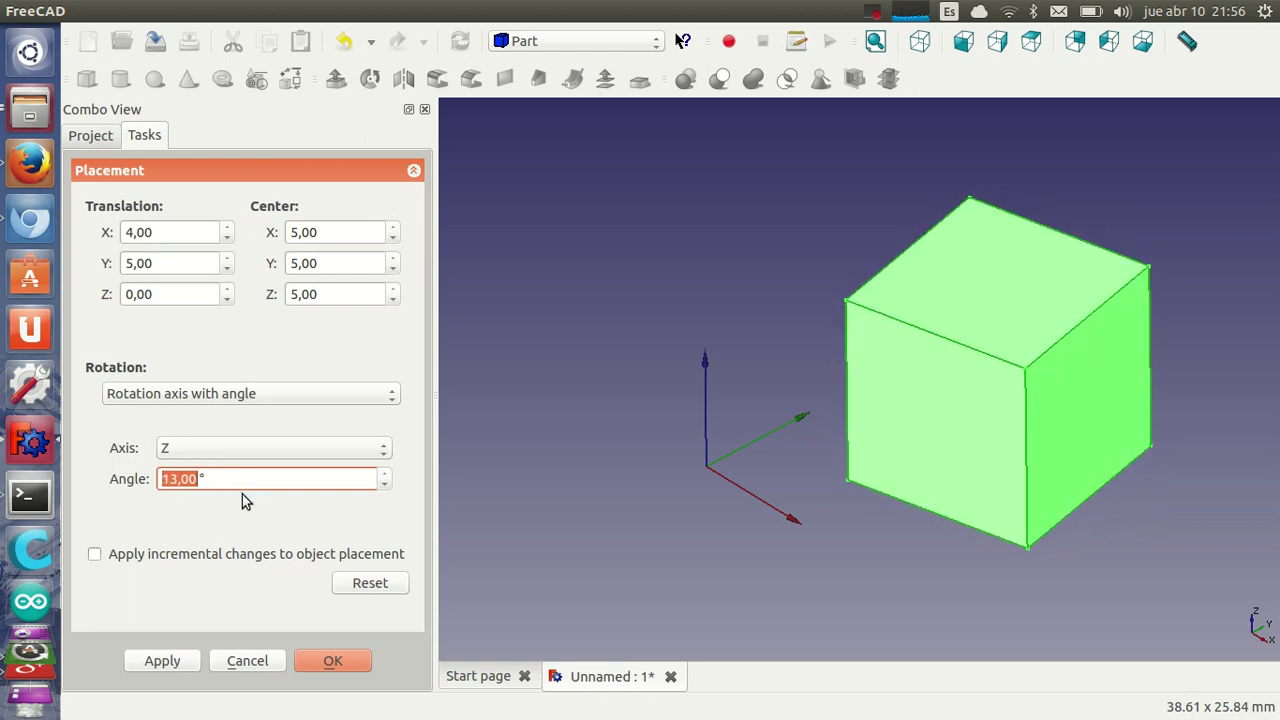
scroll(216, 476, "down", 2)
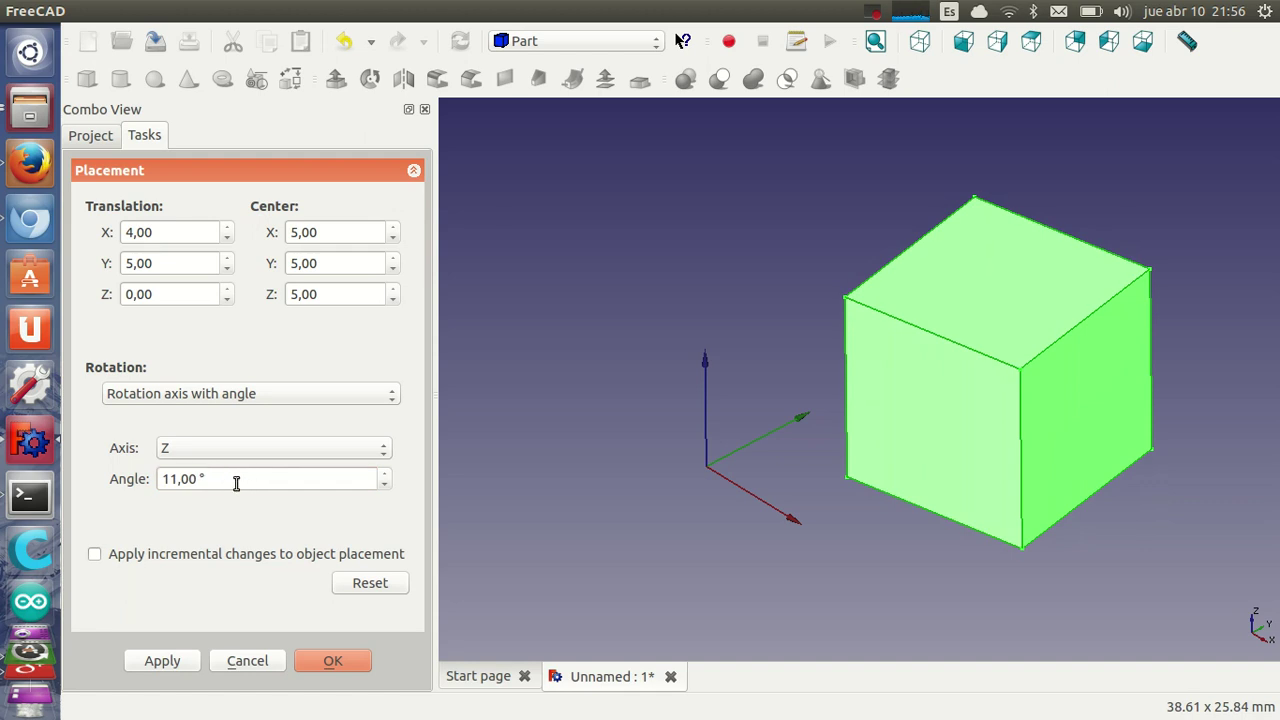
scroll(236, 483, "down", 1)
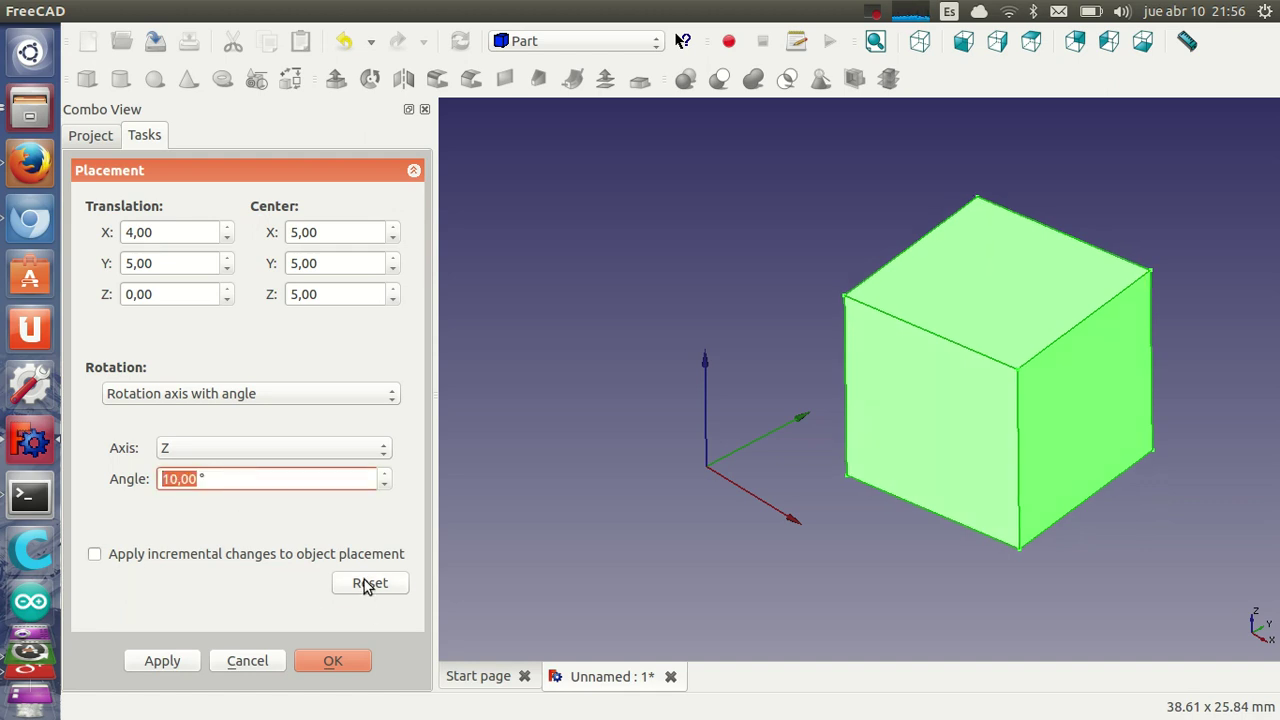
left_click(366, 584)
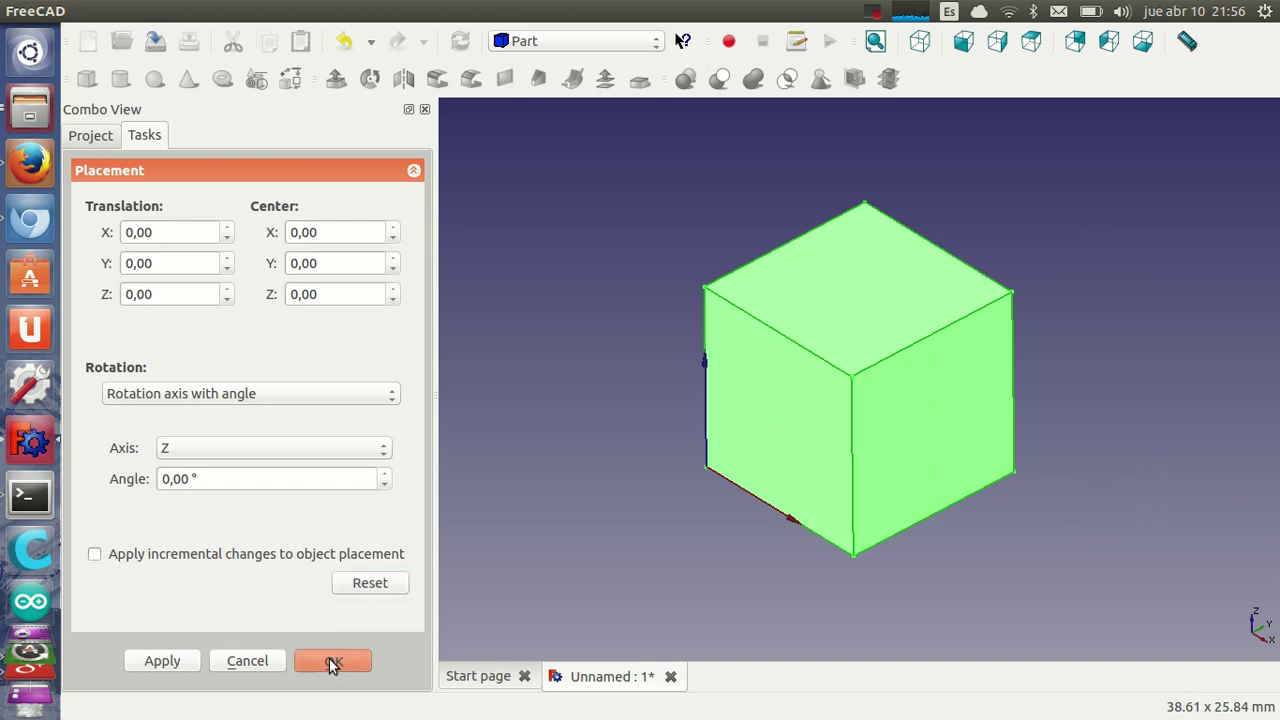
left_click(333, 662)
Select the Box and close its placement editor without changes.
left_click(143, 222)
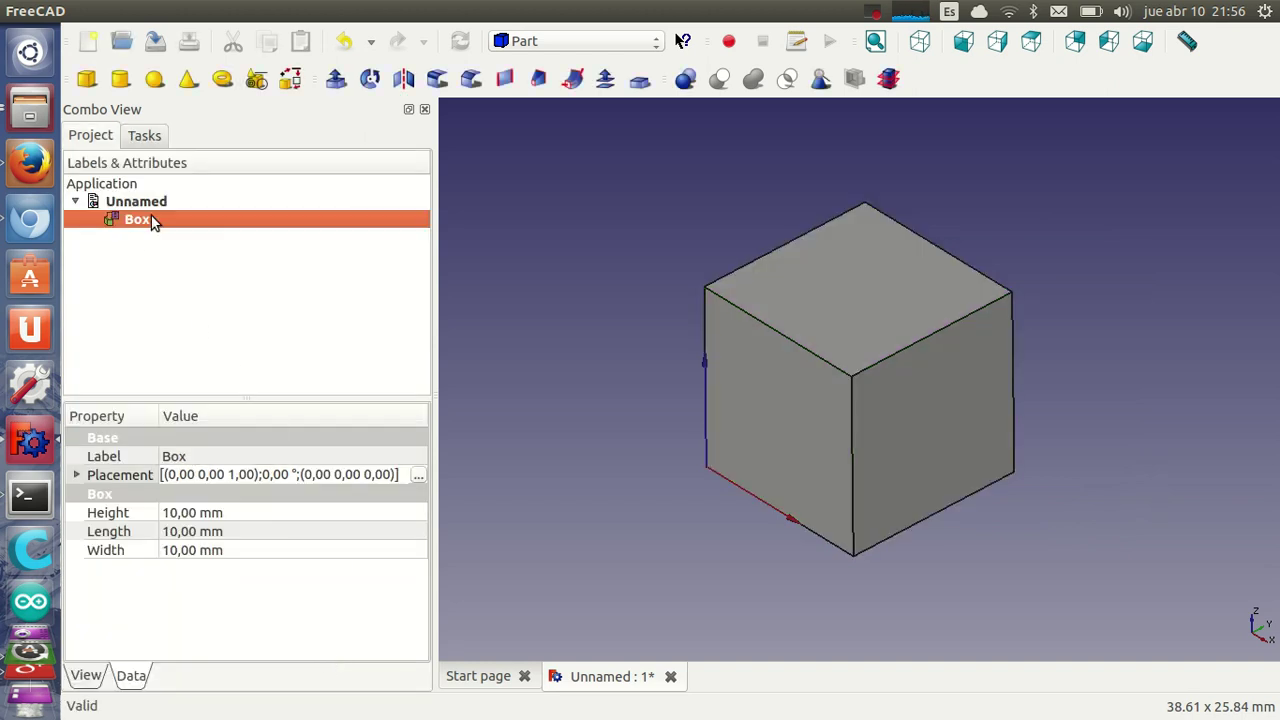
left_click(400, 474)
left_click(417, 475)
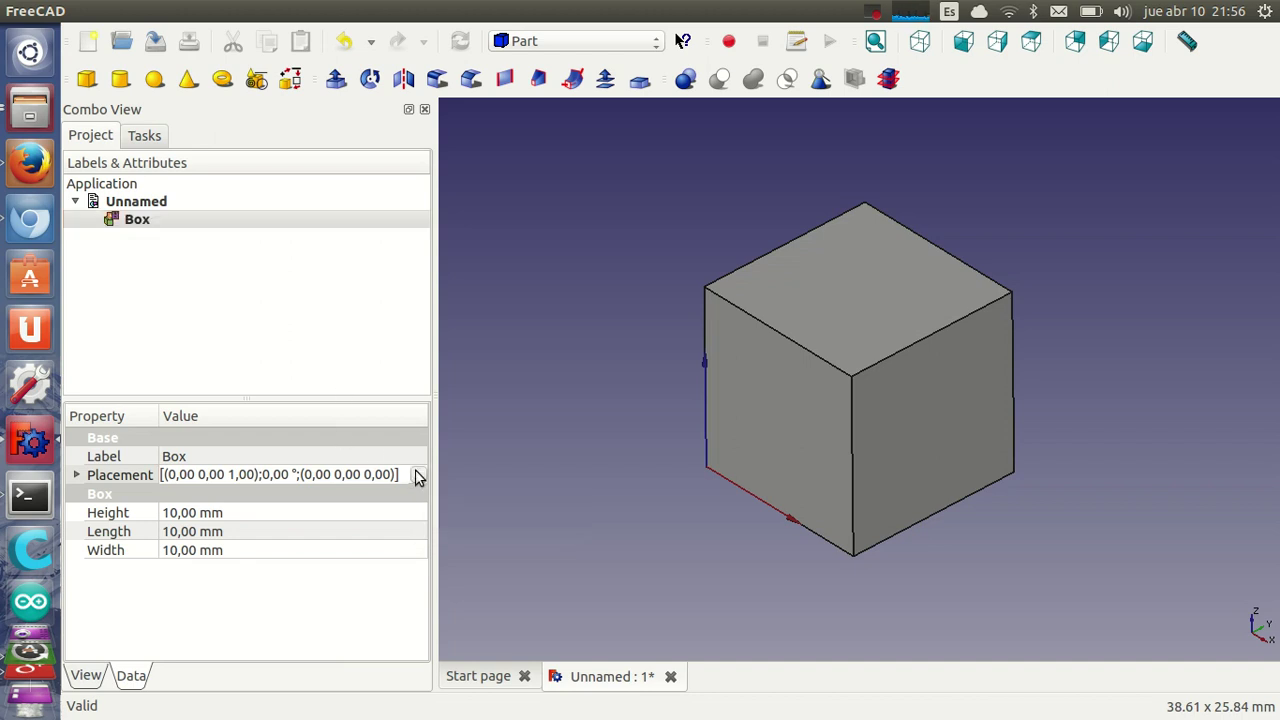
left_click(279, 660)
Set the Box Height to 2 mm and Width to 2 mm.
left_click(172, 512)
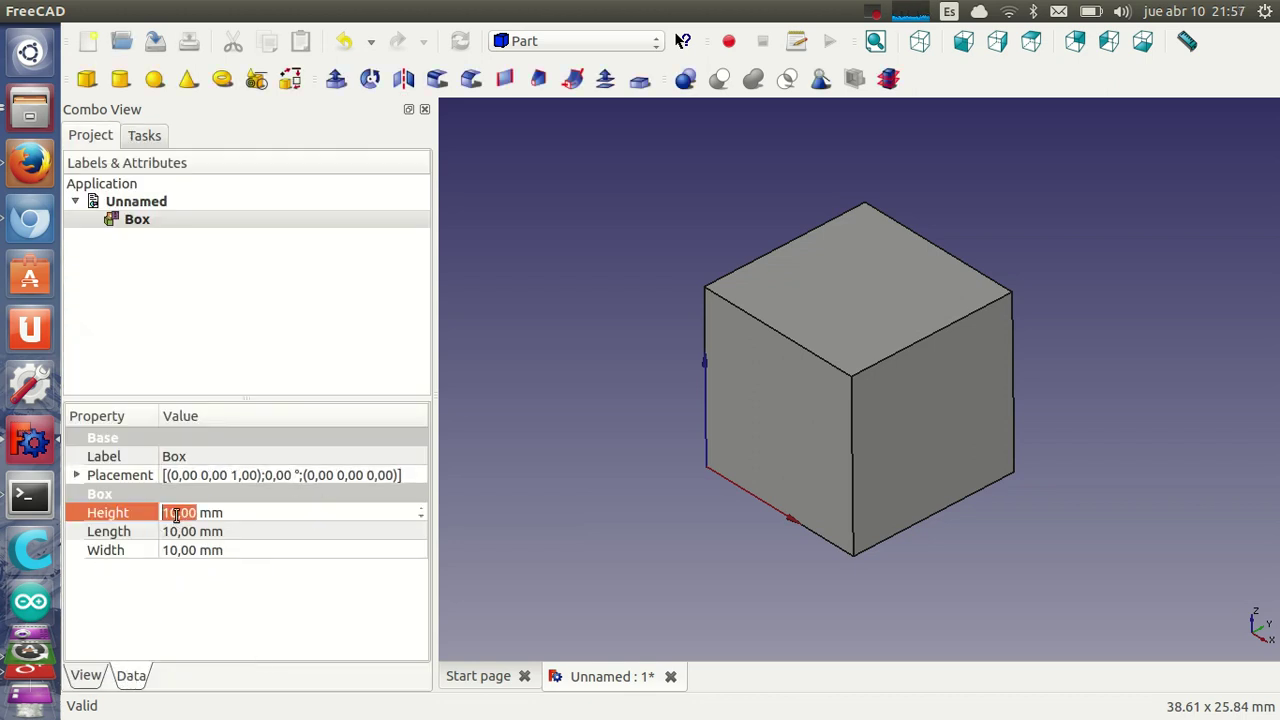
scroll(172, 512, "down", 2)
scroll(172, 512, "down", 2)
scroll(172, 512, "down", 2)
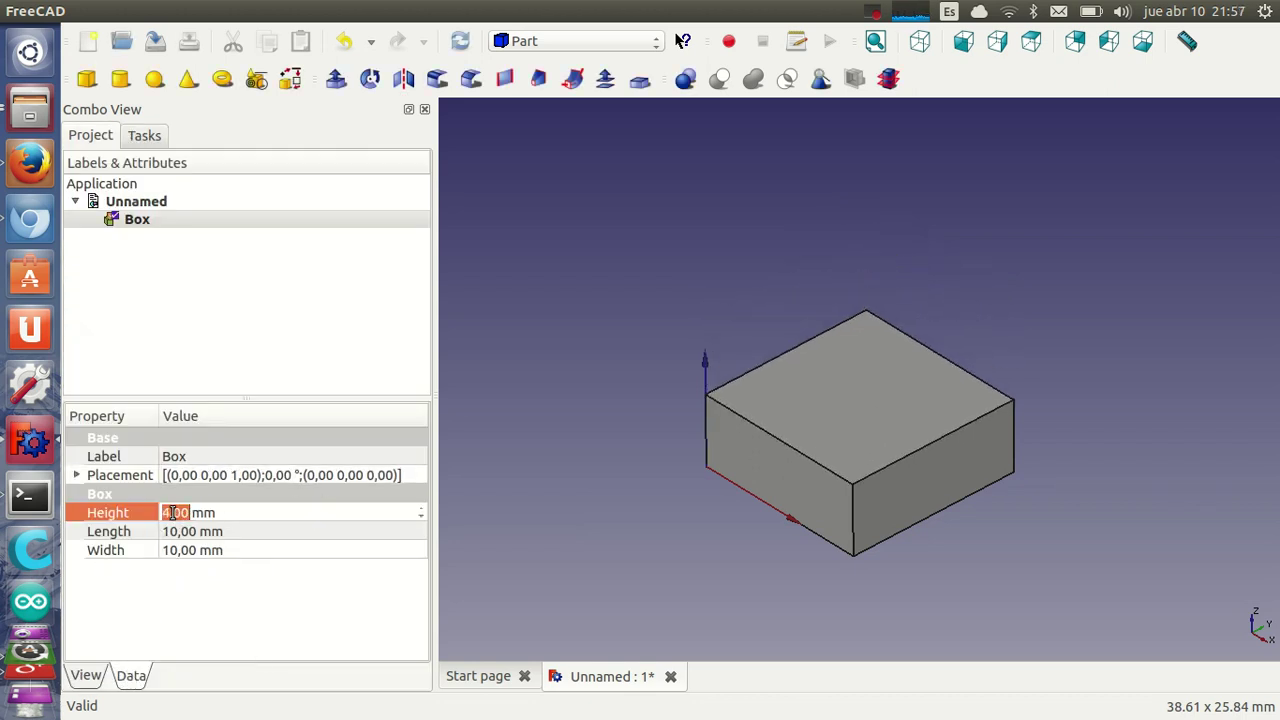
scroll(172, 512, "down", 1)
scroll(172, 514, "down", 1)
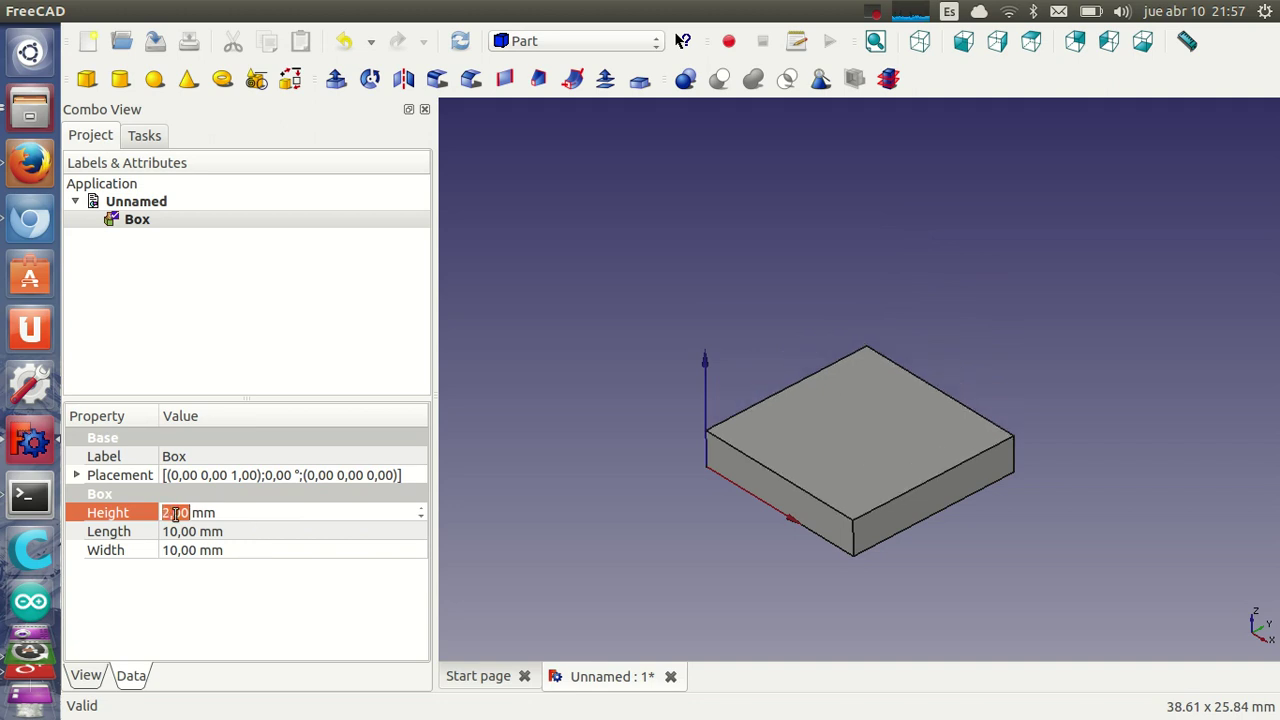
left_click(172, 551)
scroll(172, 551, "down", 1)
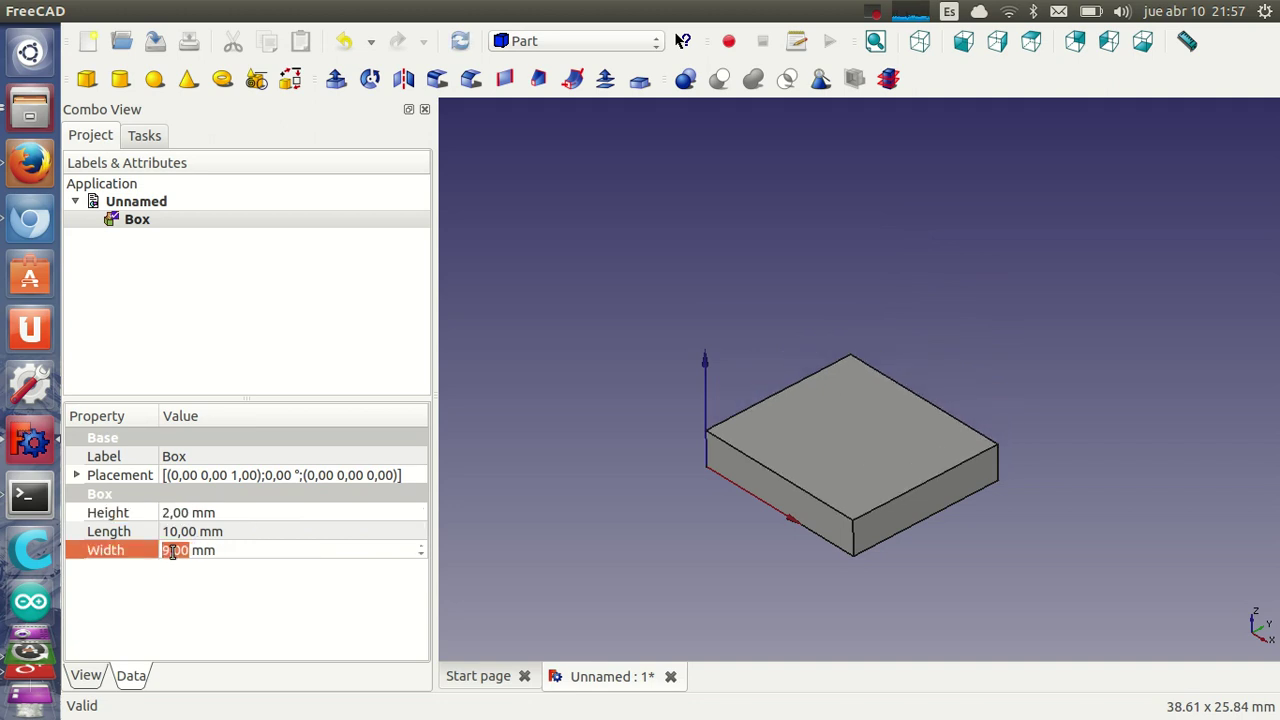
type("2")
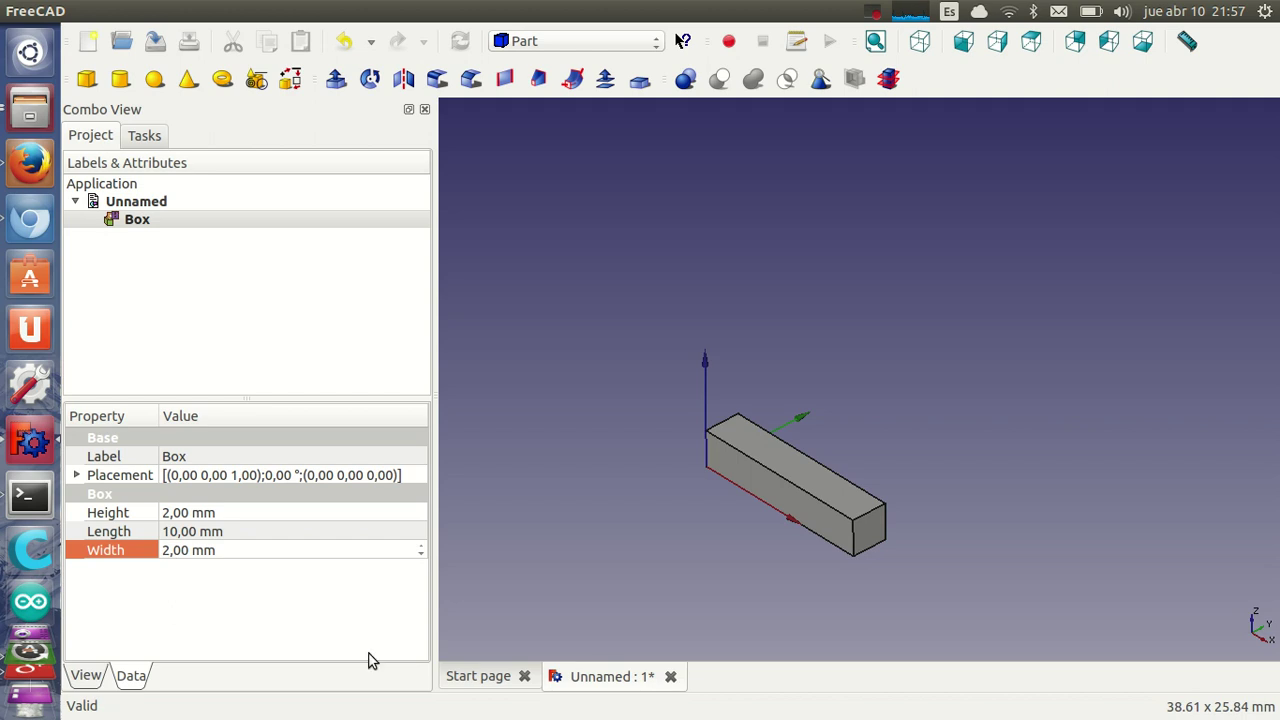
Fit the bar in the view and duplicate the Box as Box001.
left_click(875, 41)
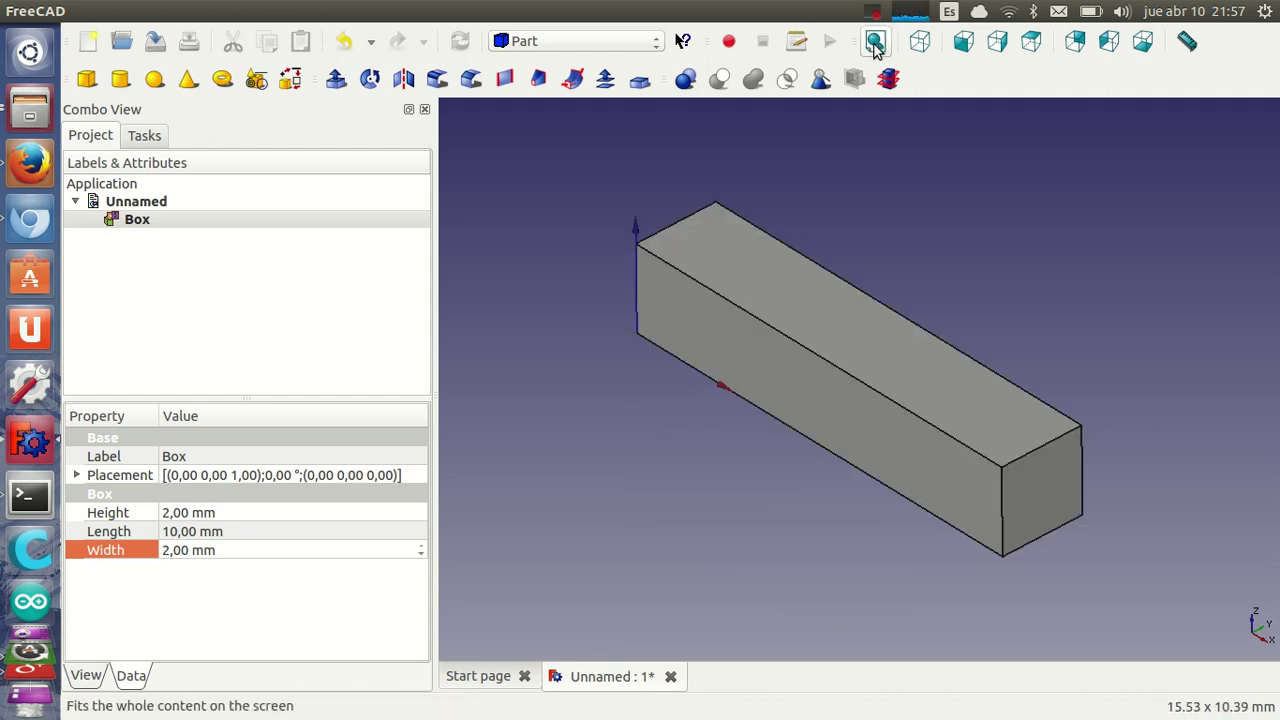
left_click(139, 221)
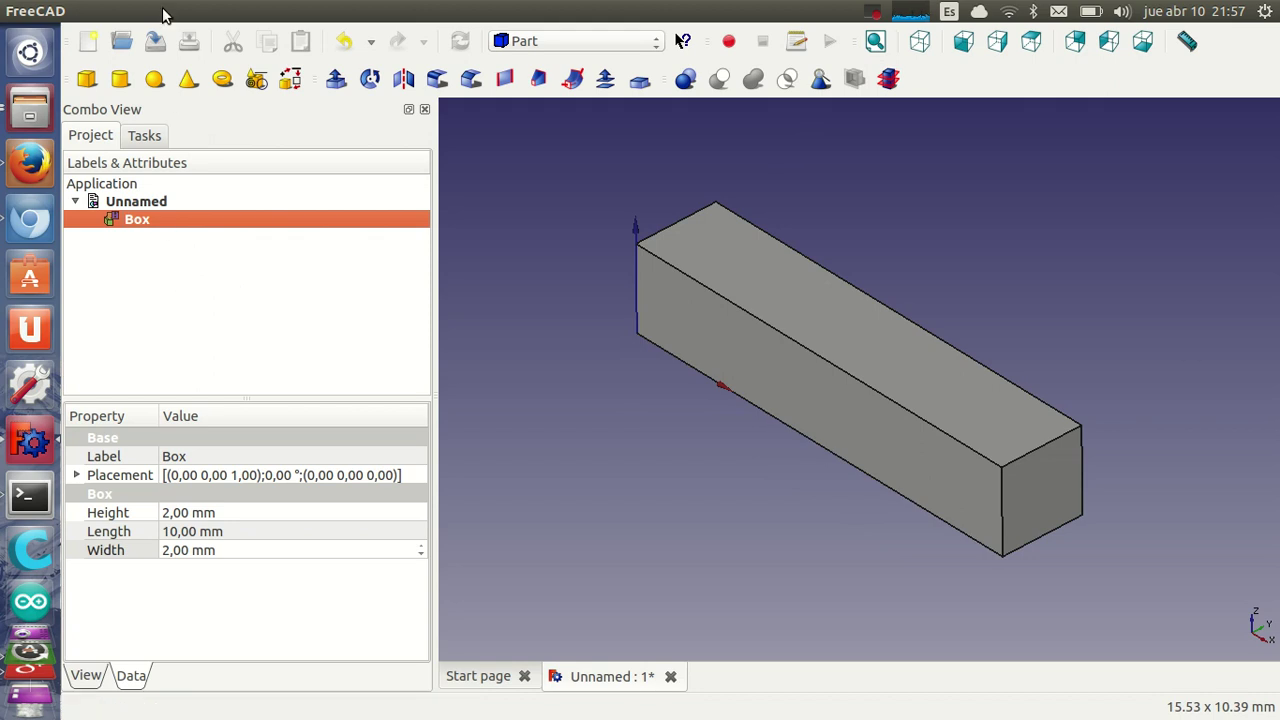
mouse_move(150, 11)
left_click(111, 11)
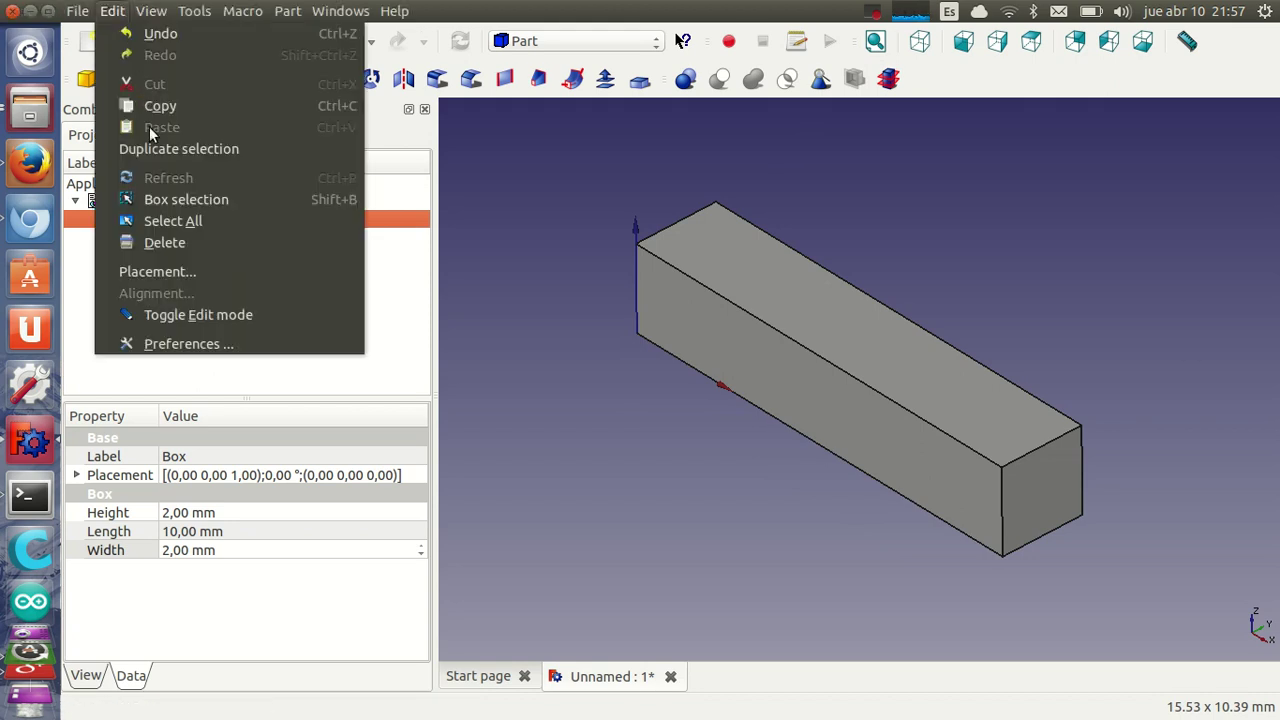
left_click(166, 150)
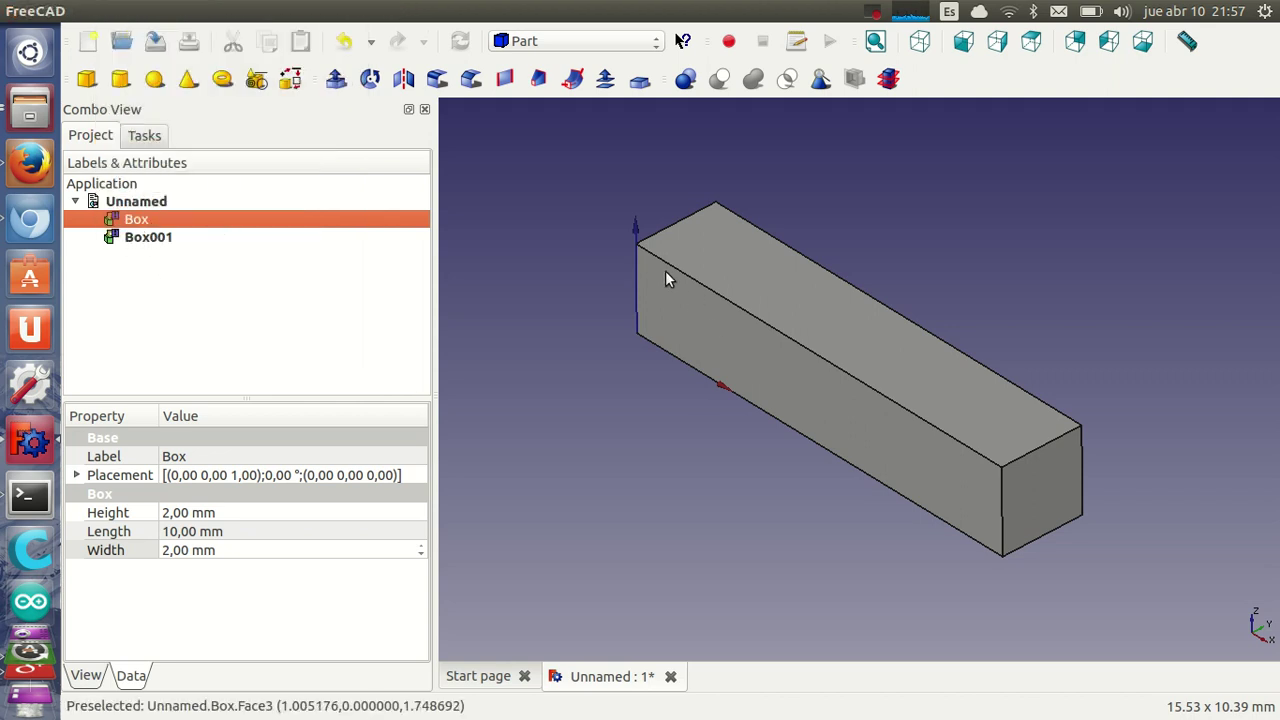
Reselect the Box bar and pick its Placement property.
left_click(810, 547)
middle_click_drag(810, 547, 886, 534)
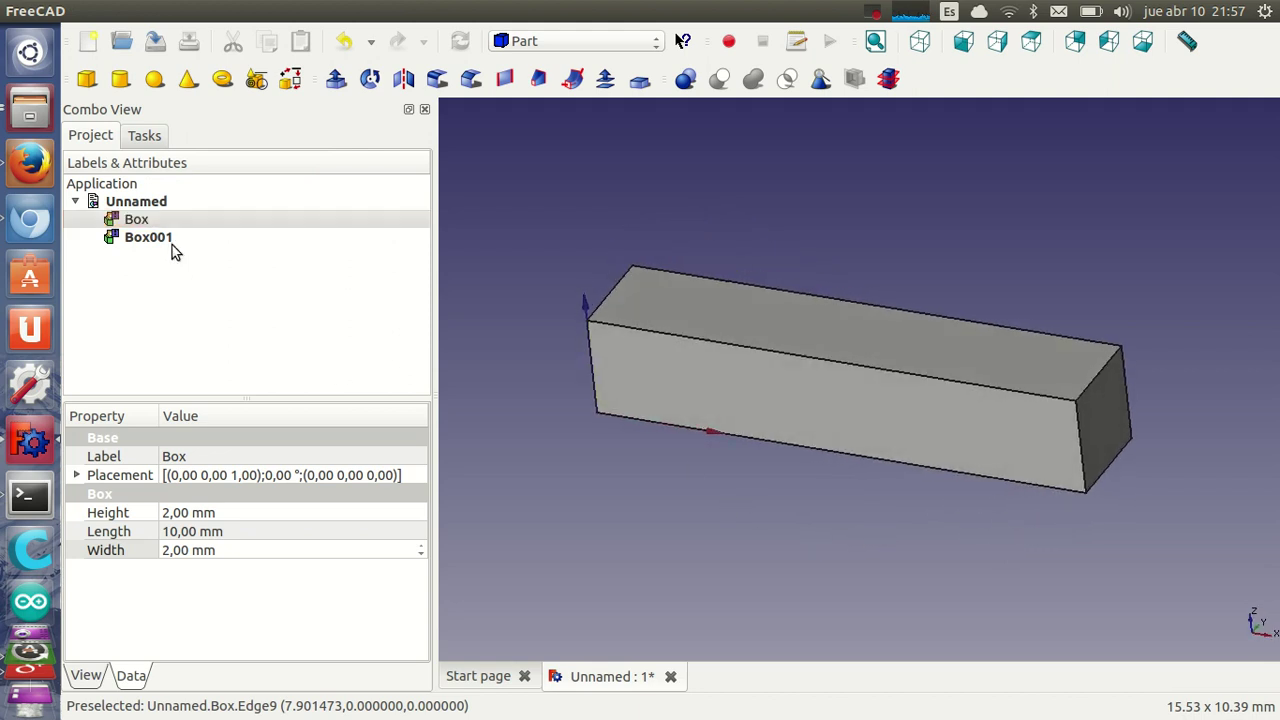
left_click(150, 220)
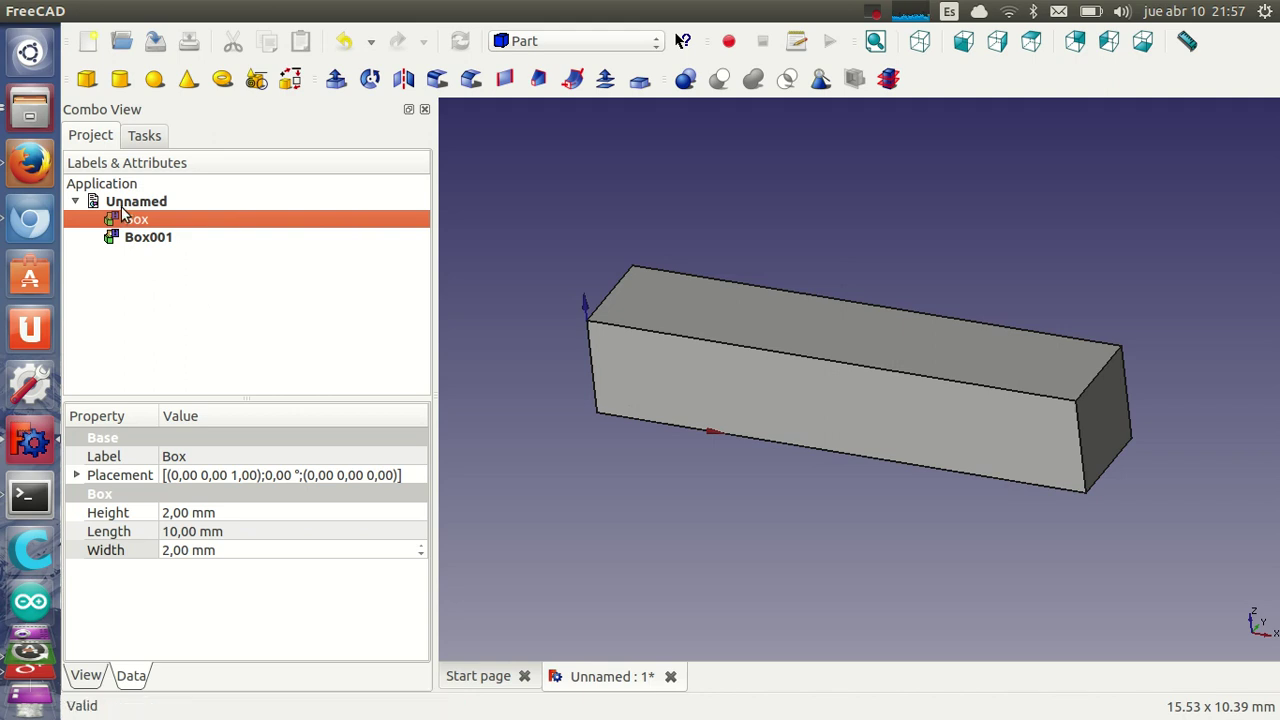
left_click(415, 476)
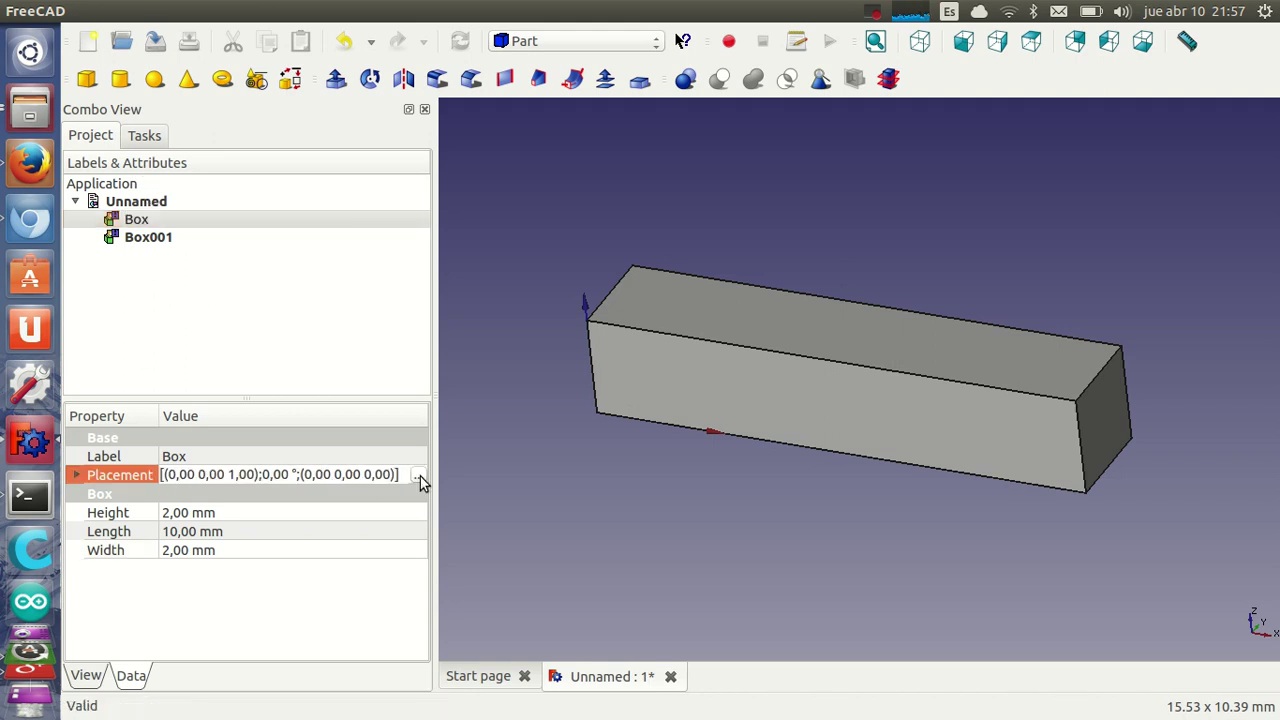
Rotate Box 20° about Z around centre X 5, Y 1.
left_click(420, 476)
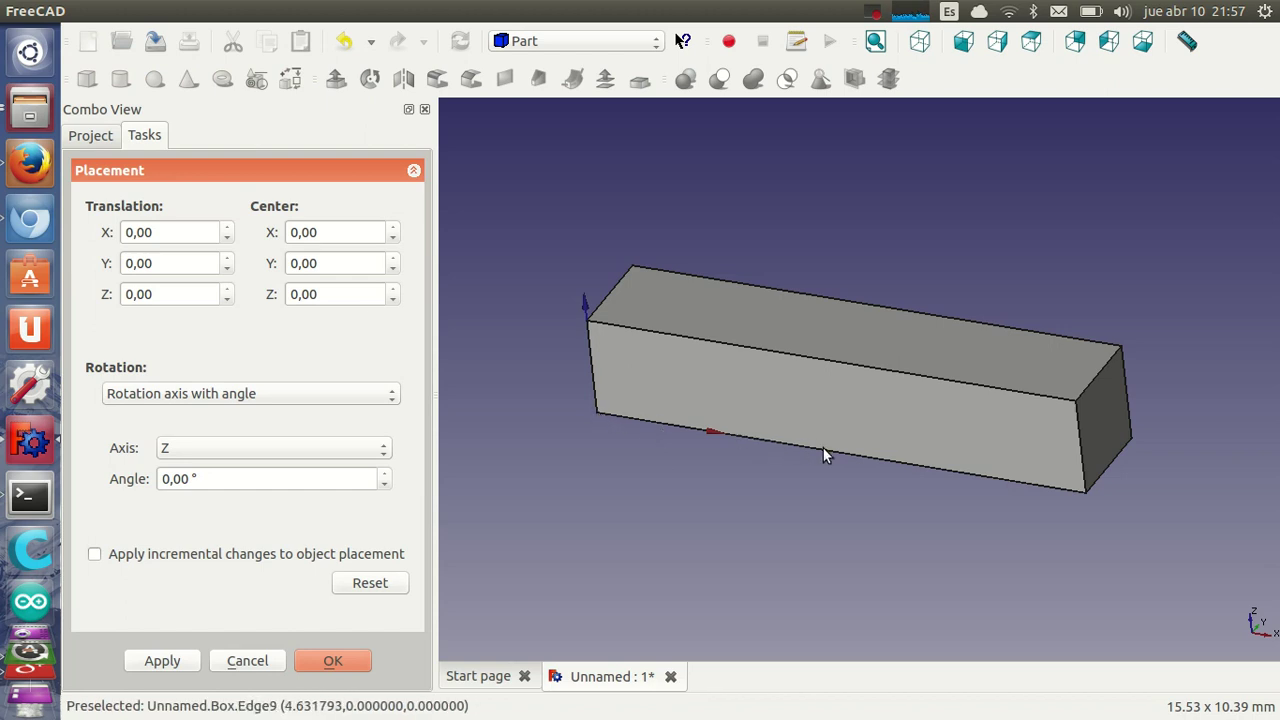
left_click(345, 233)
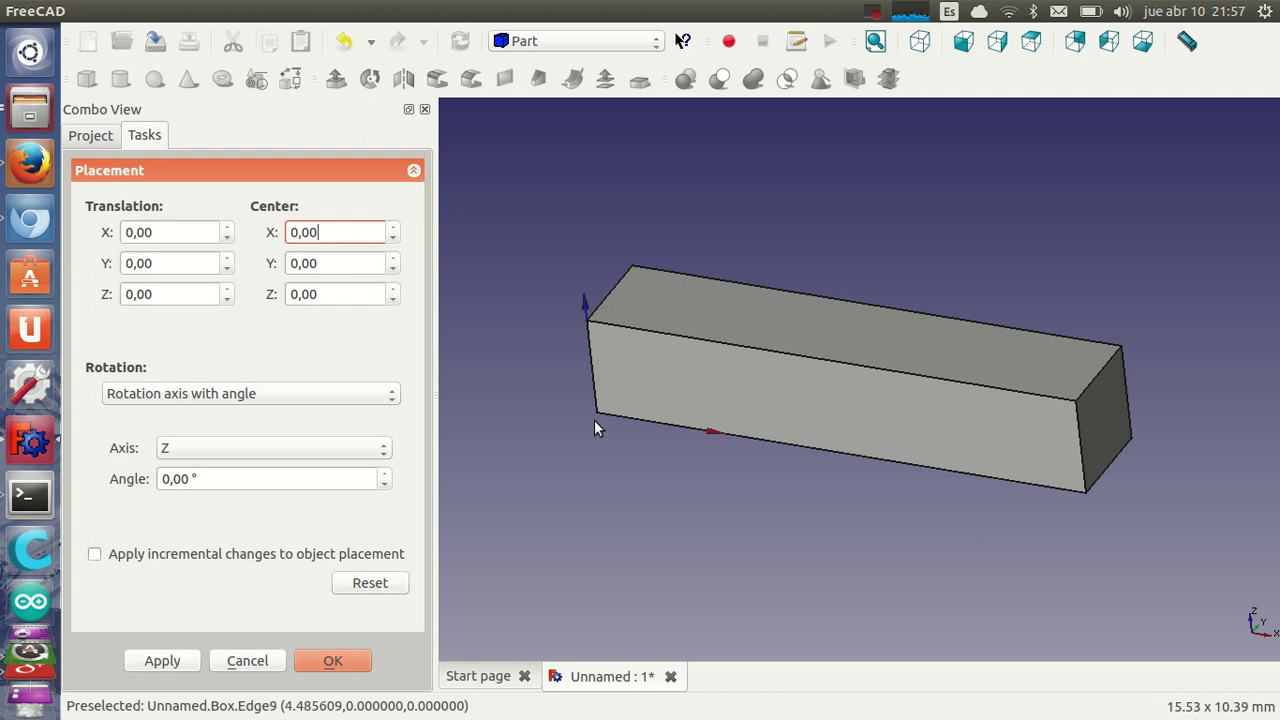
scroll(349, 238, "down", 1)
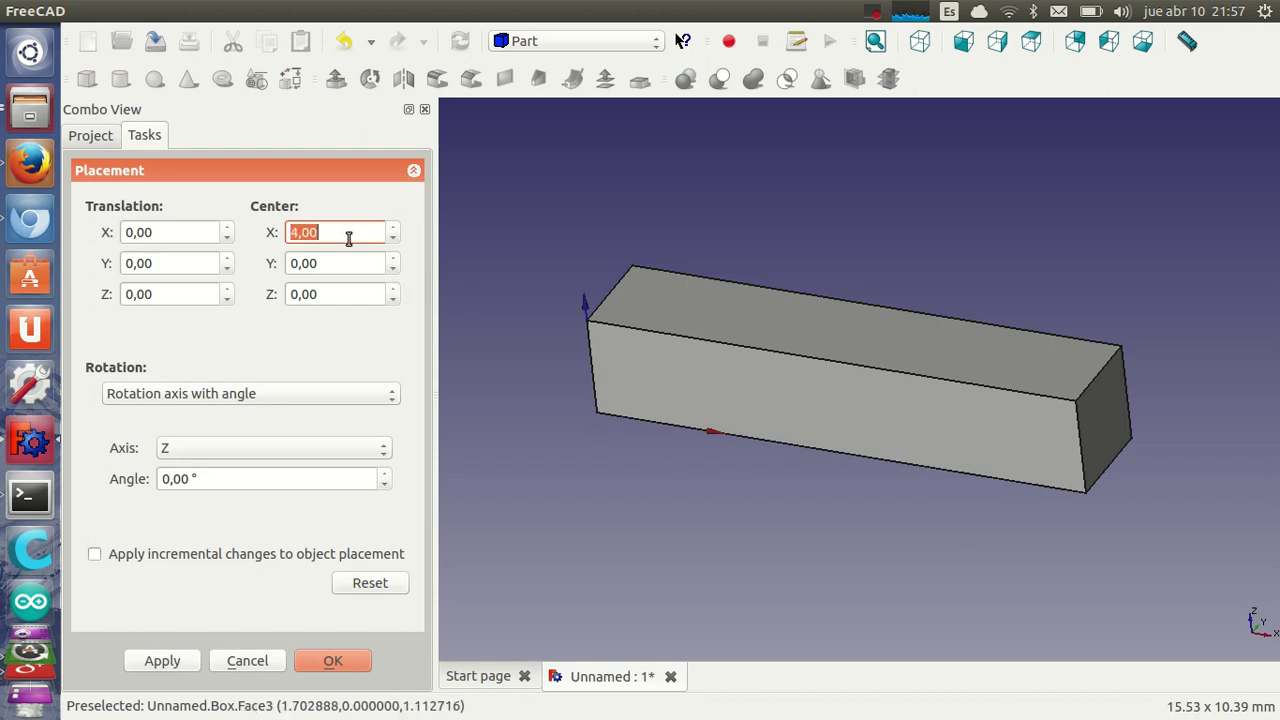
scroll(340, 262, "up", 1)
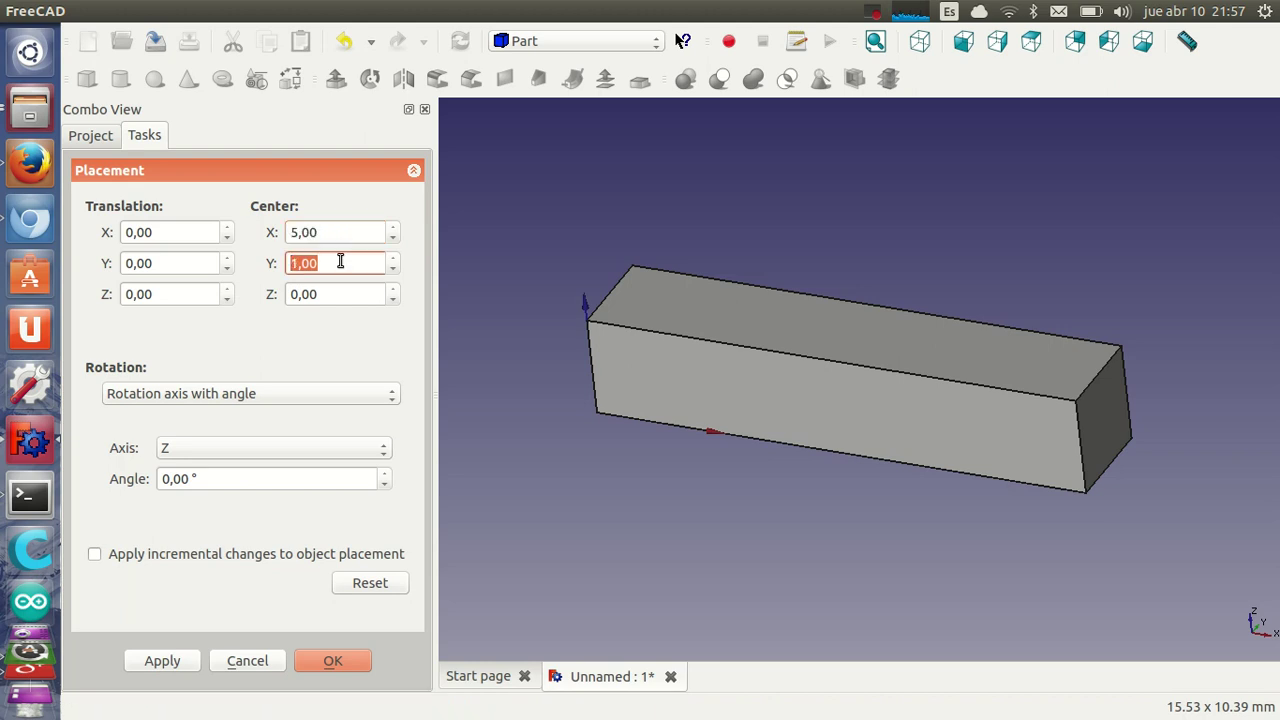
left_click(199, 480)
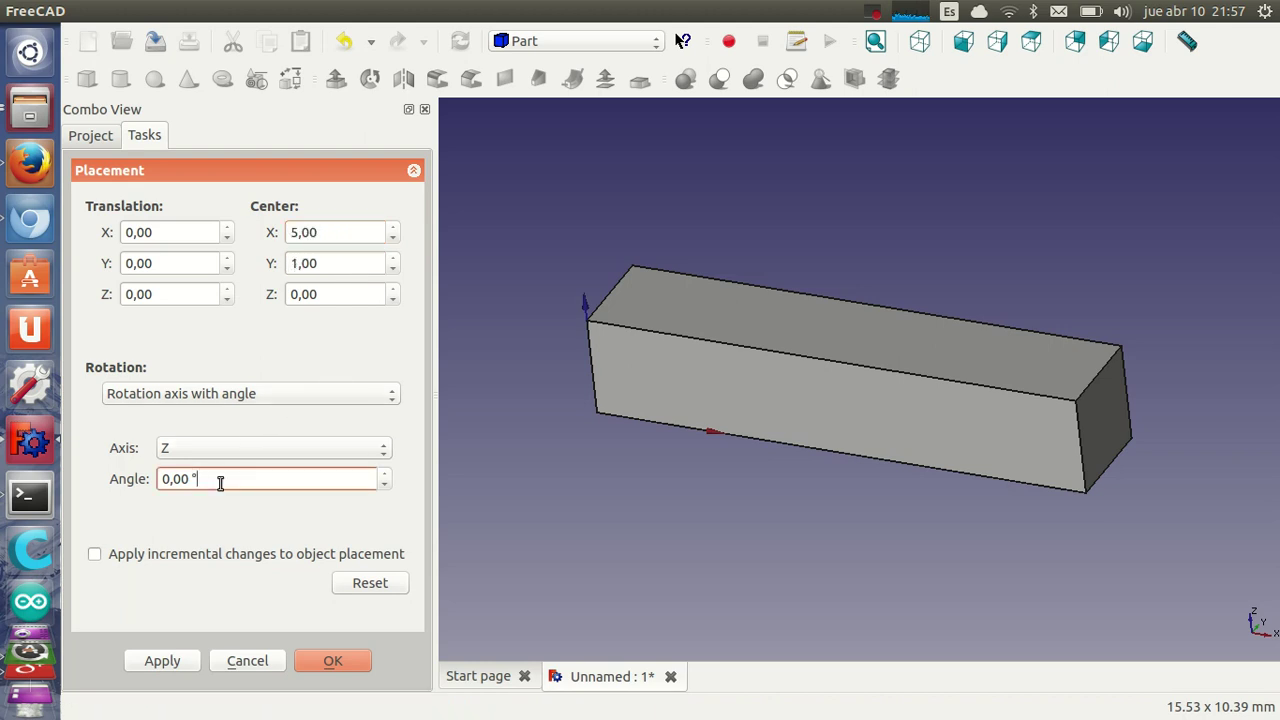
key("BackSpace")
key("BackSpace")
type("20")
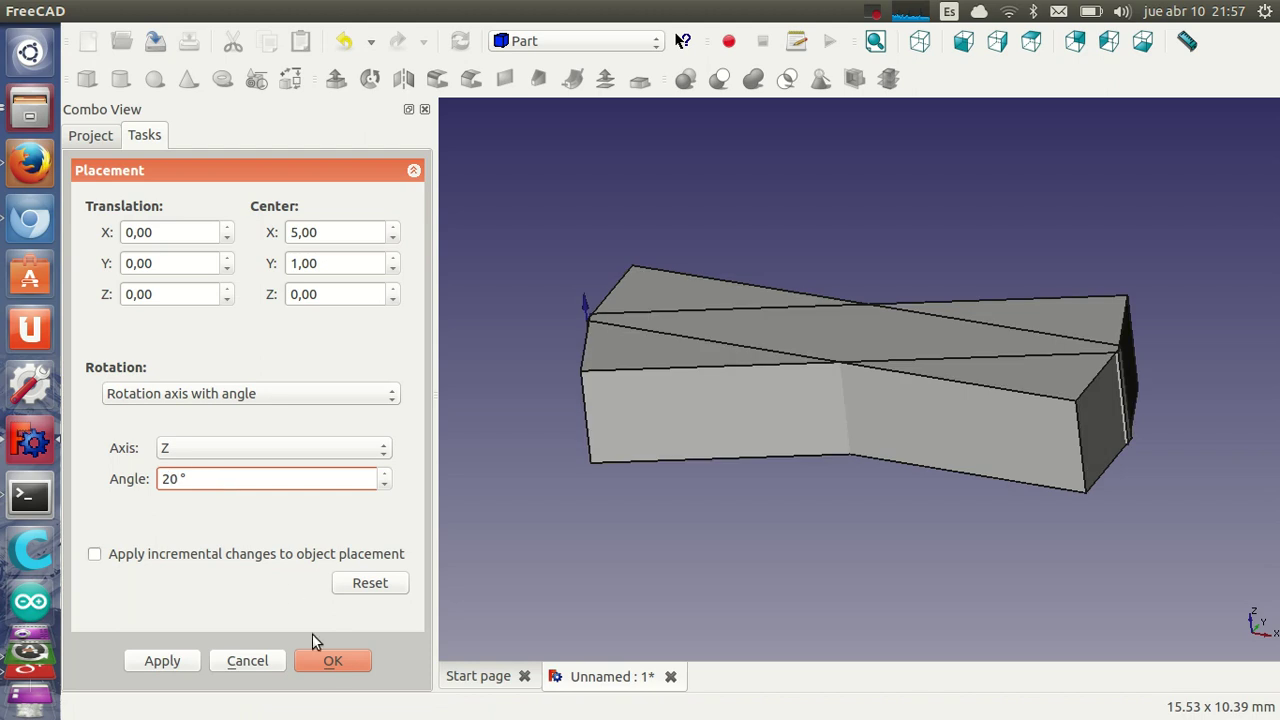
left_click(332, 666)
Rotate Box001 -20° about Z around centre X 5, Y 1.
left_click(168, 240)
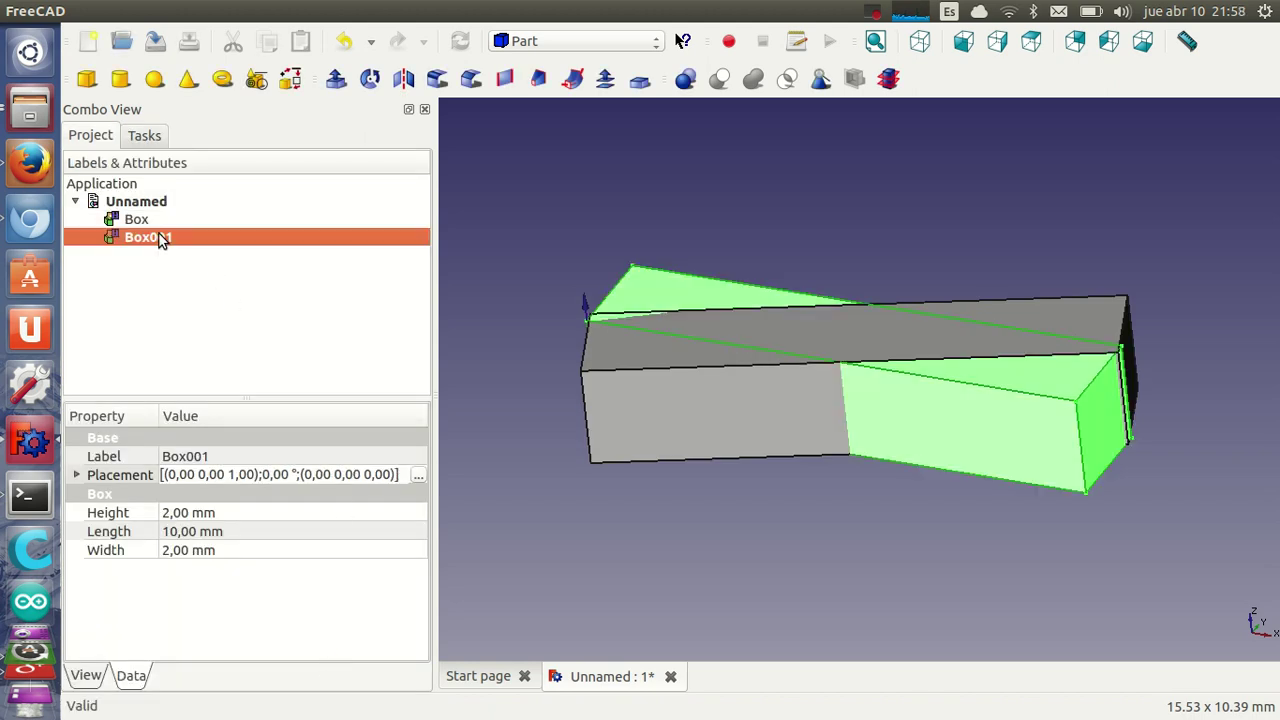
left_click(420, 476)
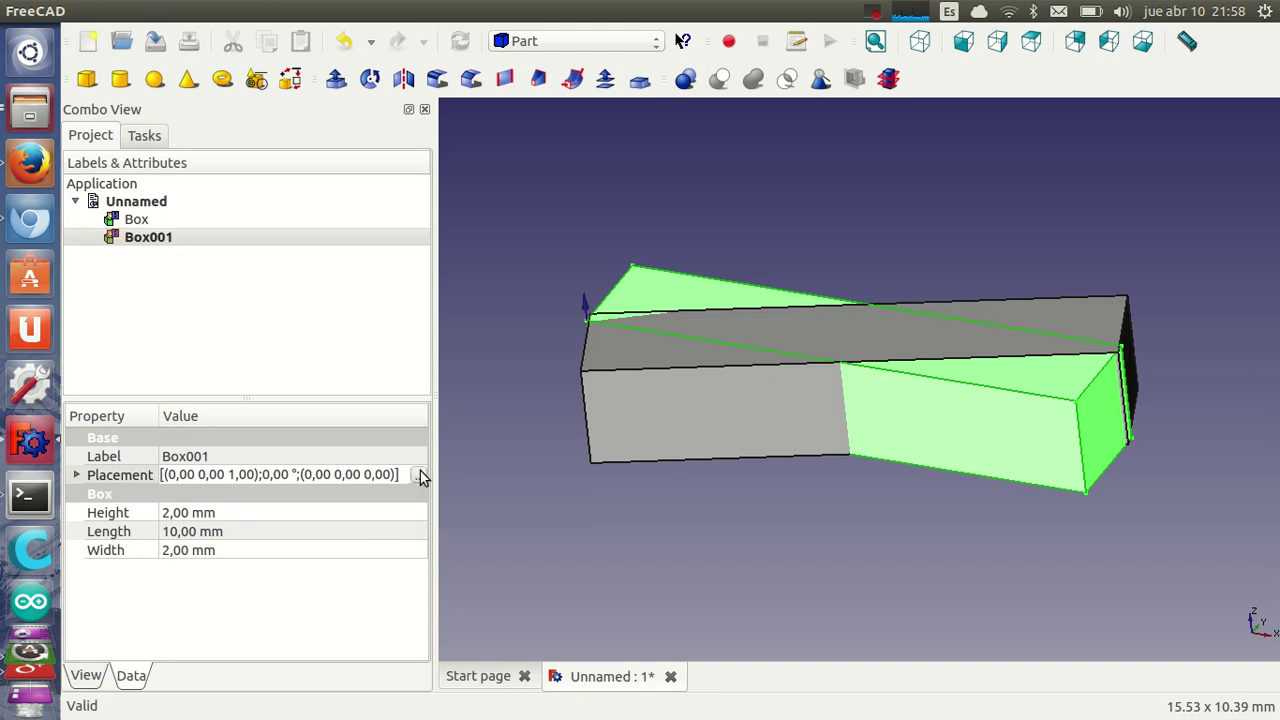
left_click(342, 232)
scroll(342, 232, "up", 2)
left_click(346, 263)
scroll(346, 263, "up", 2)
left_click(240, 476)
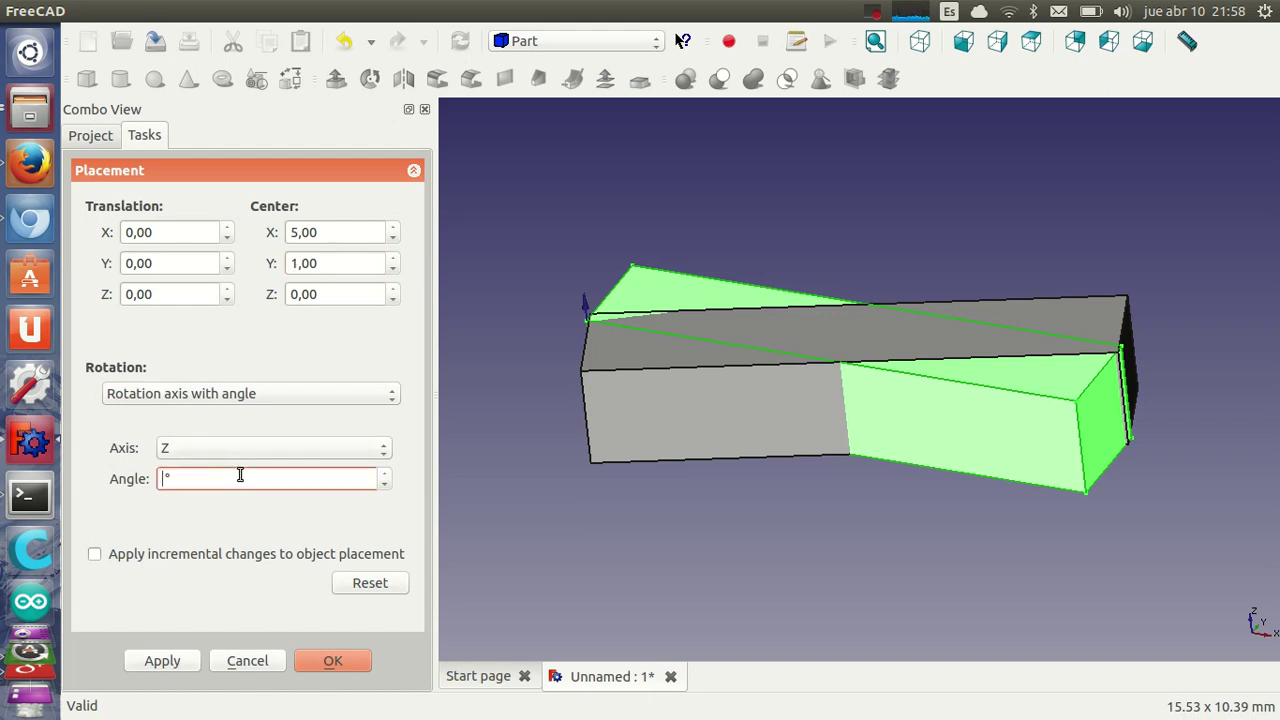
type("-20")
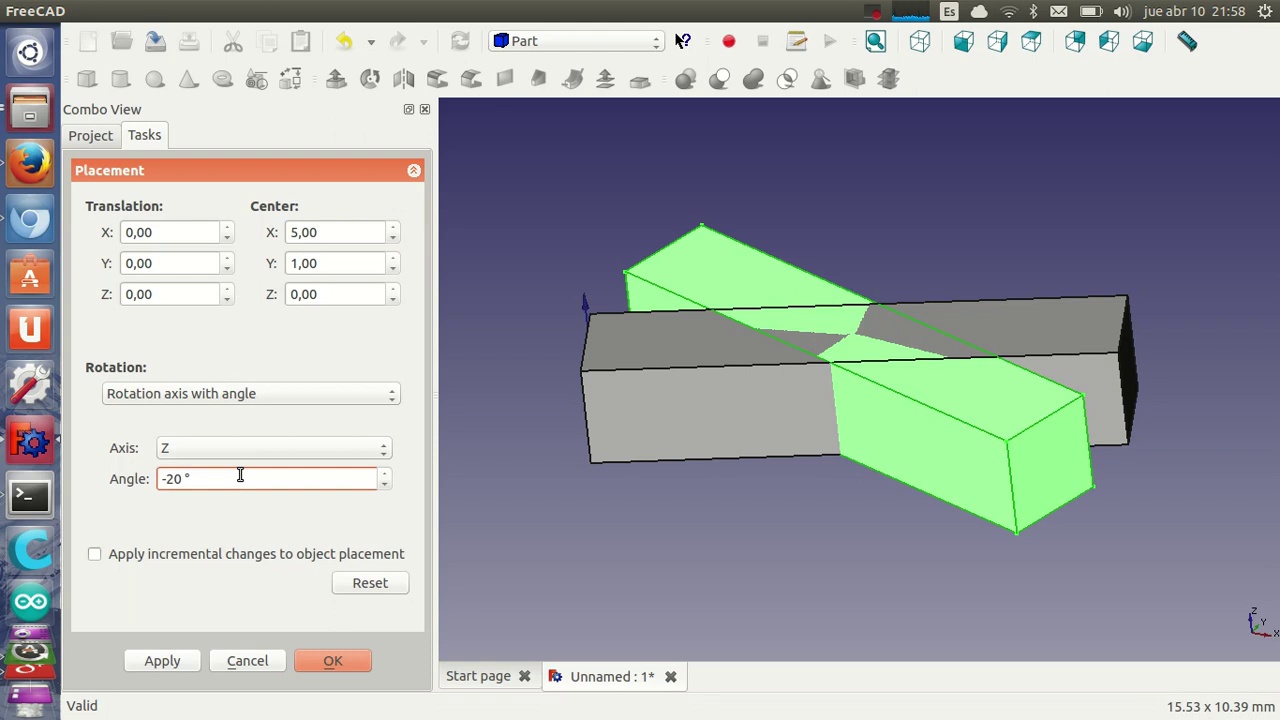
key("Return")
left_click(333, 660)
Orbit the view to look down on the X and select the Box bar.
mouse_move(743, 428)
middle_mouse_down()
mouse_move(817, 491)
mouse_move(839, 534)
mouse_move(814, 451)
mouse_move(795, 455)
middle_mouse_up()
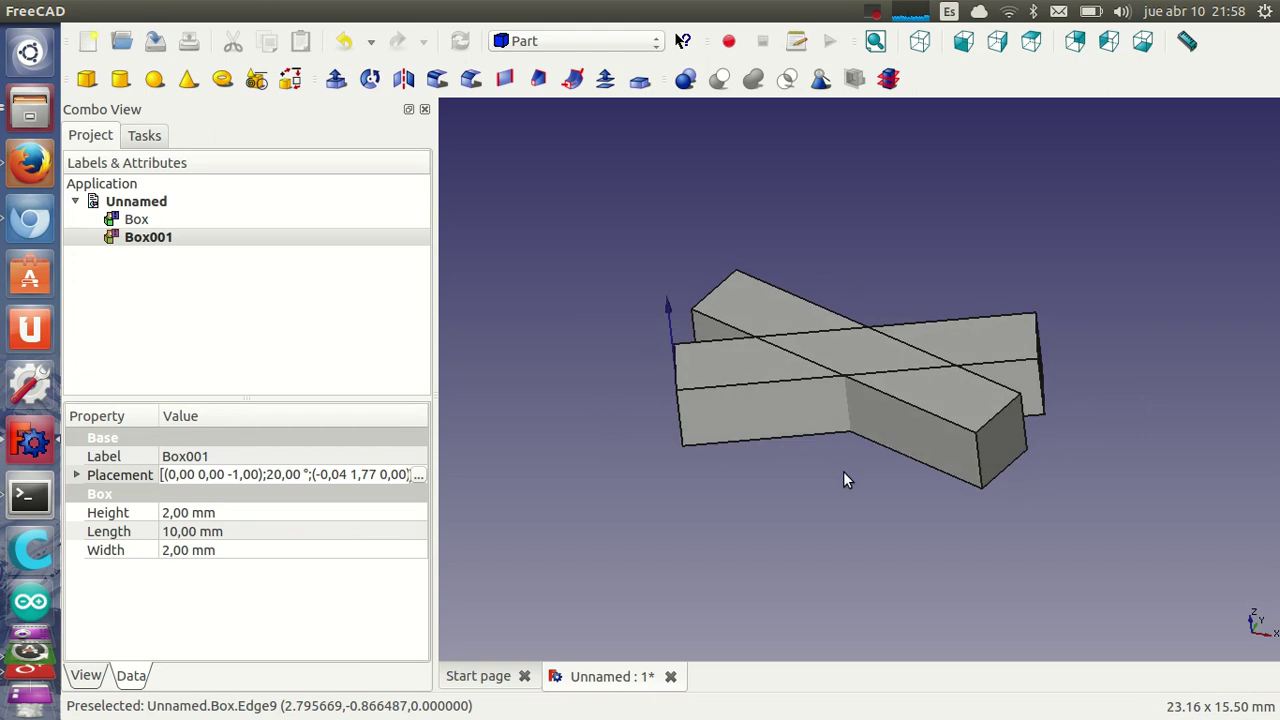
scroll(843, 479, "down", 3)
scroll(843, 479, "up", 2)
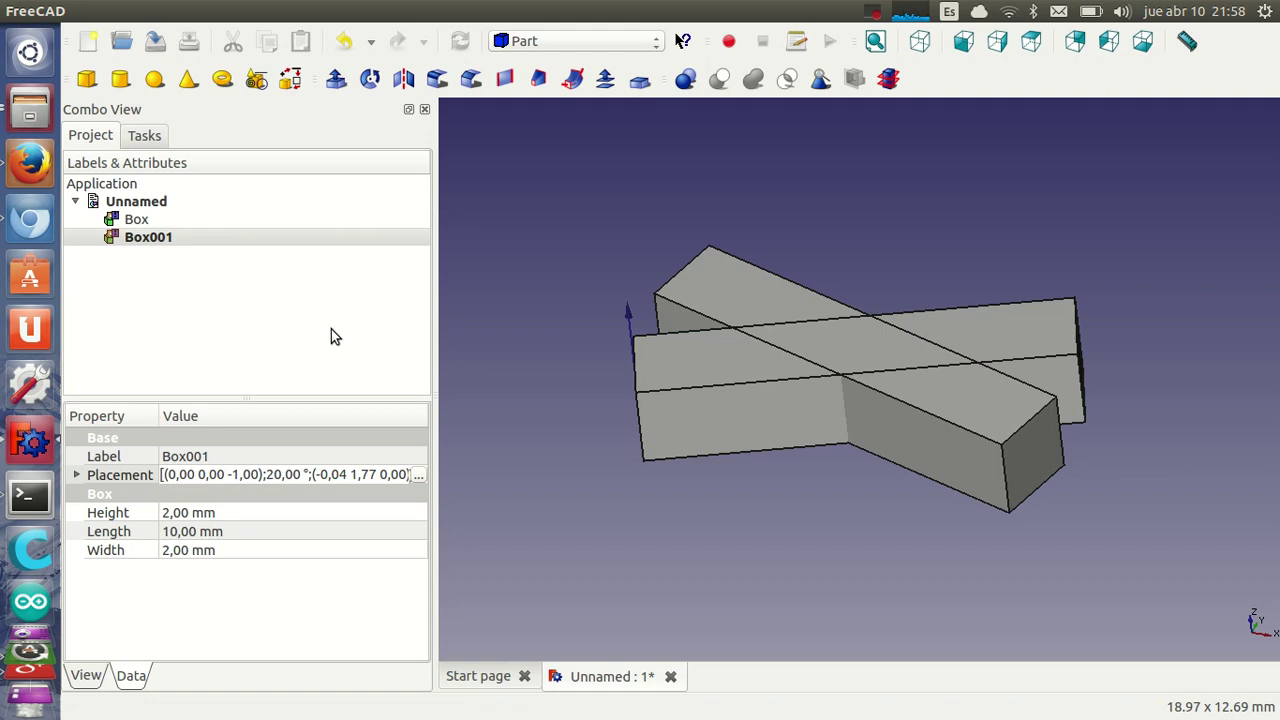
left_click(150, 219)
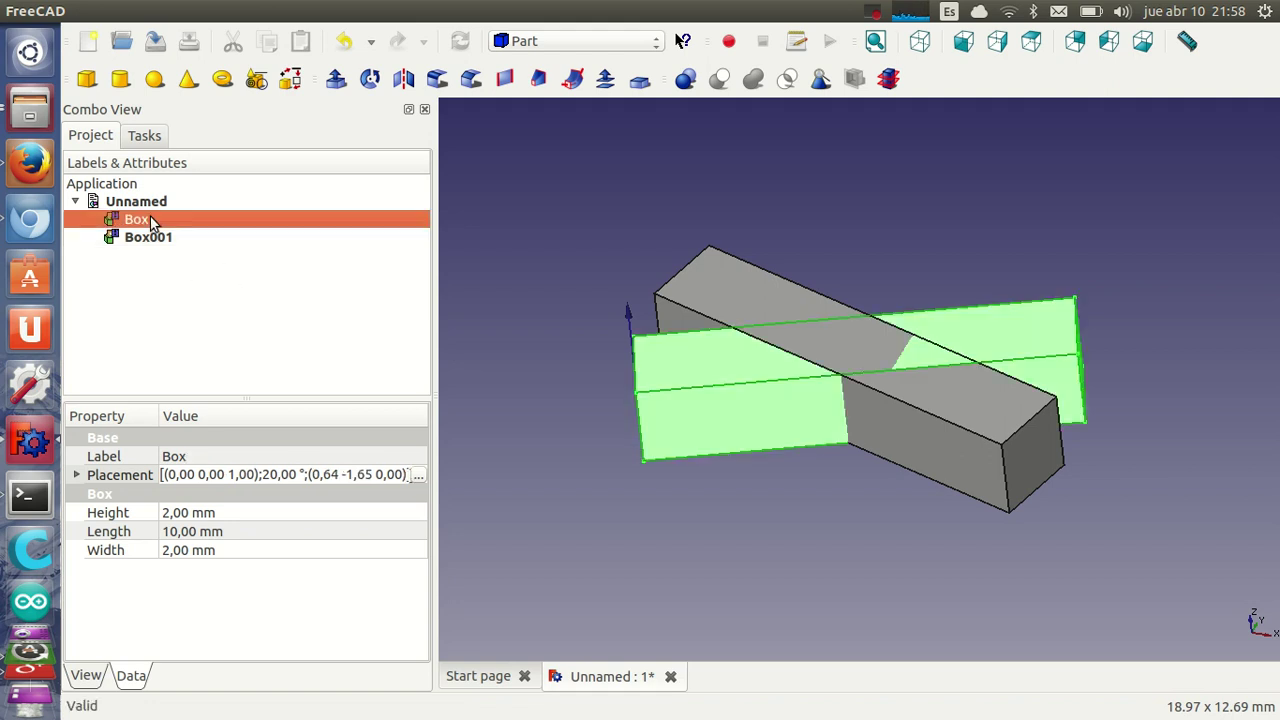
left_click(166, 241, "ctrl")
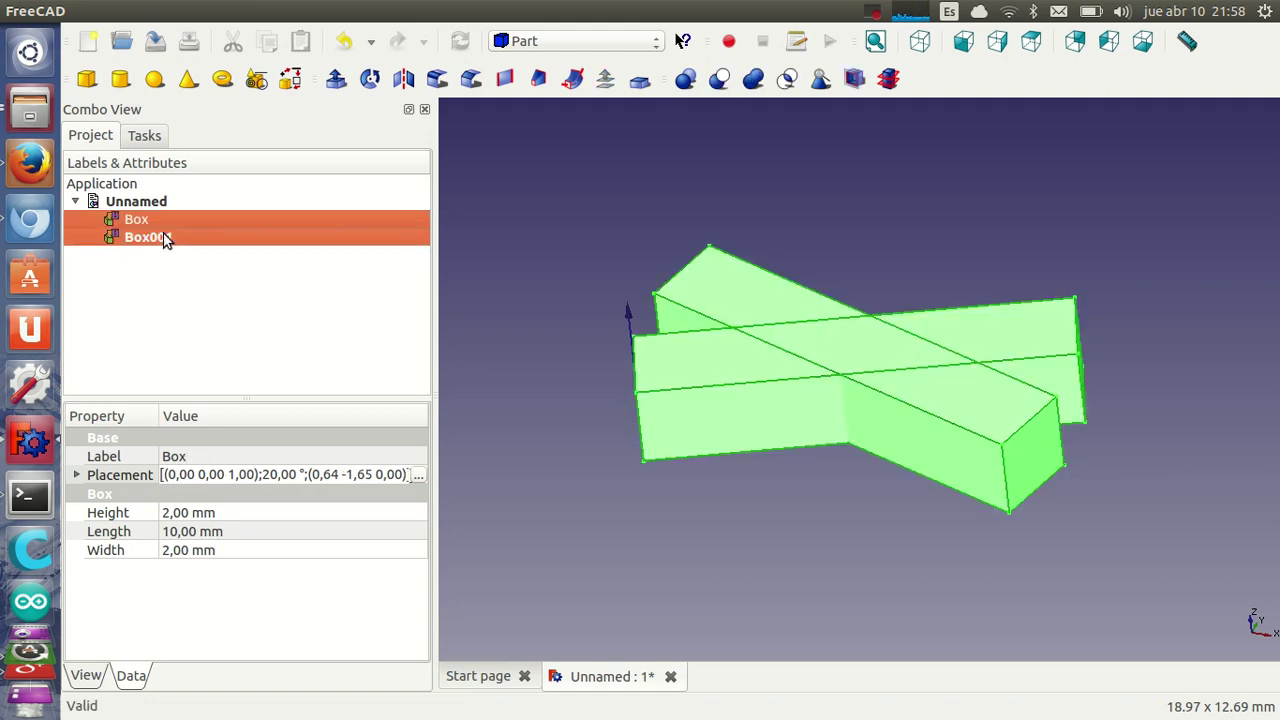
left_click(418, 477)
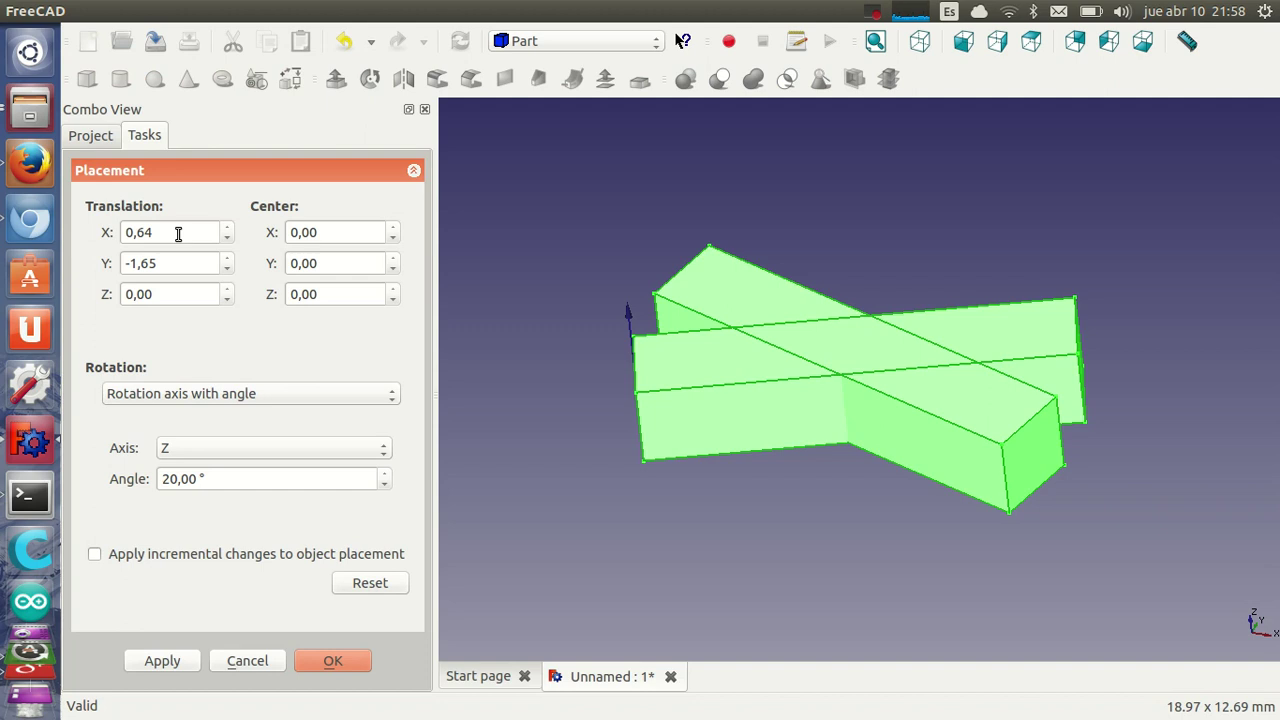
scroll(174, 232, "up", 1)
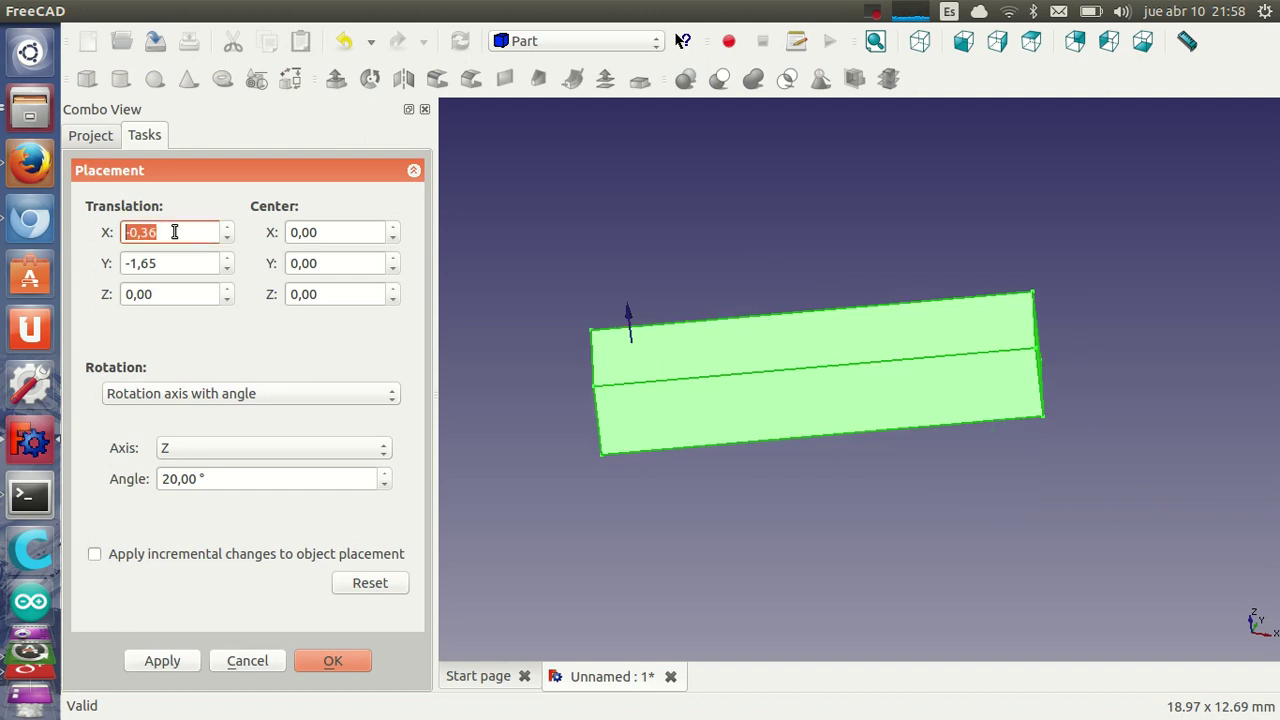
scroll(174, 232, "up", 1)
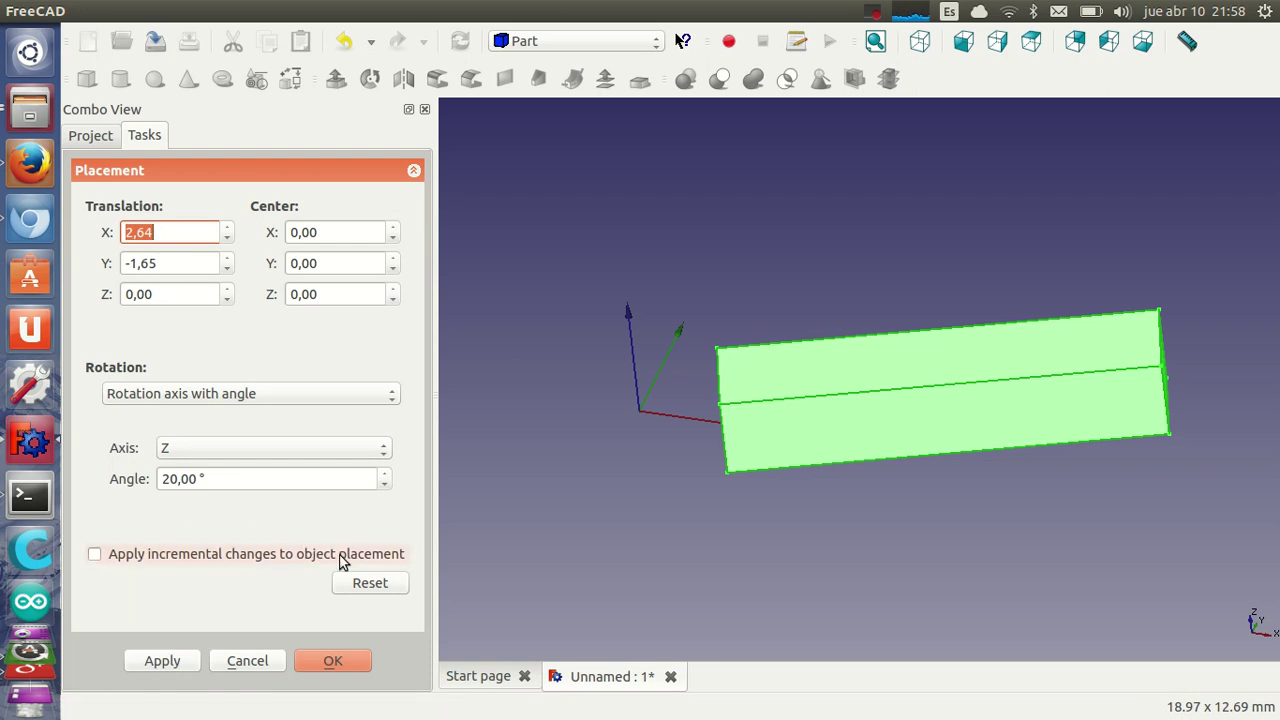
left_click(247, 662)
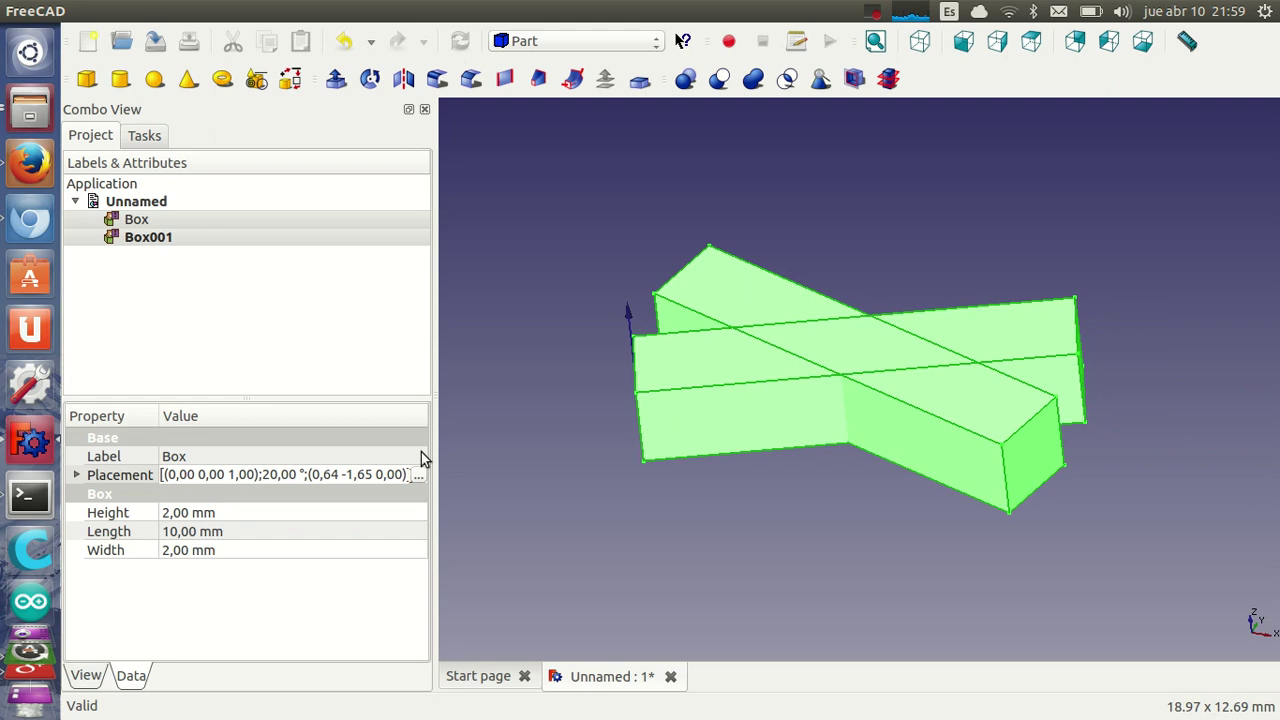
left_click(418, 477)
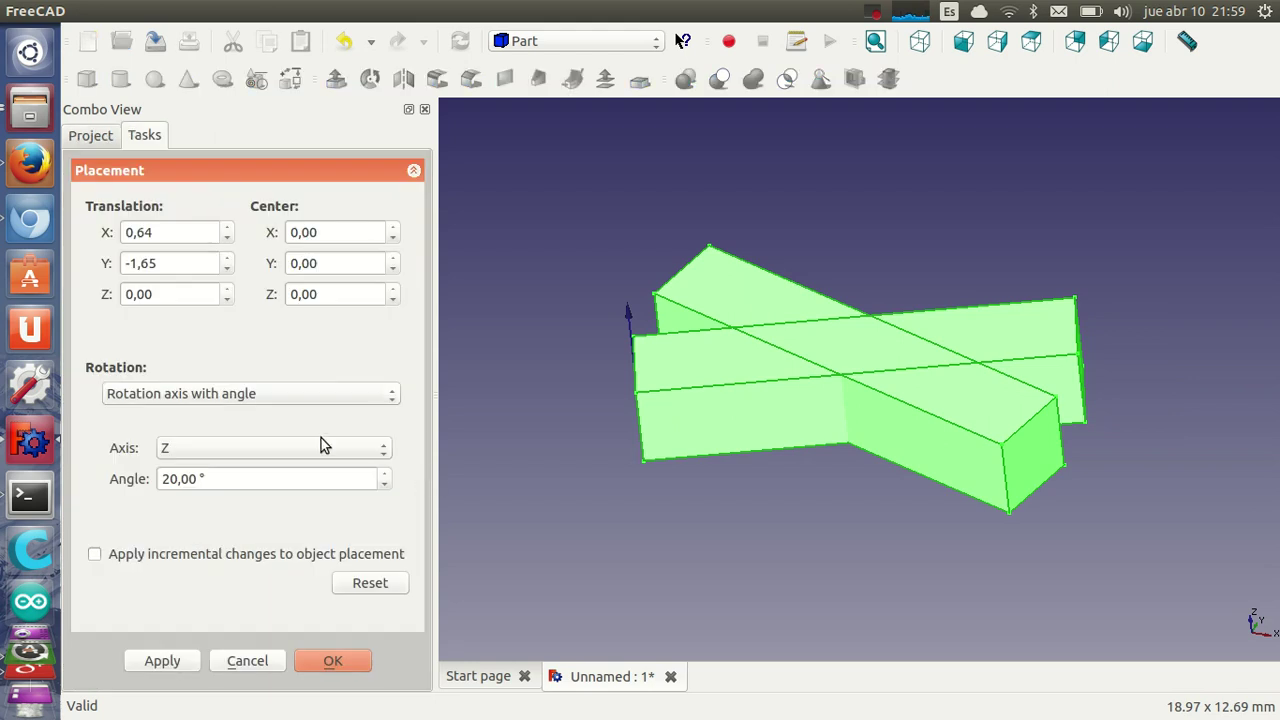
left_click(142, 554)
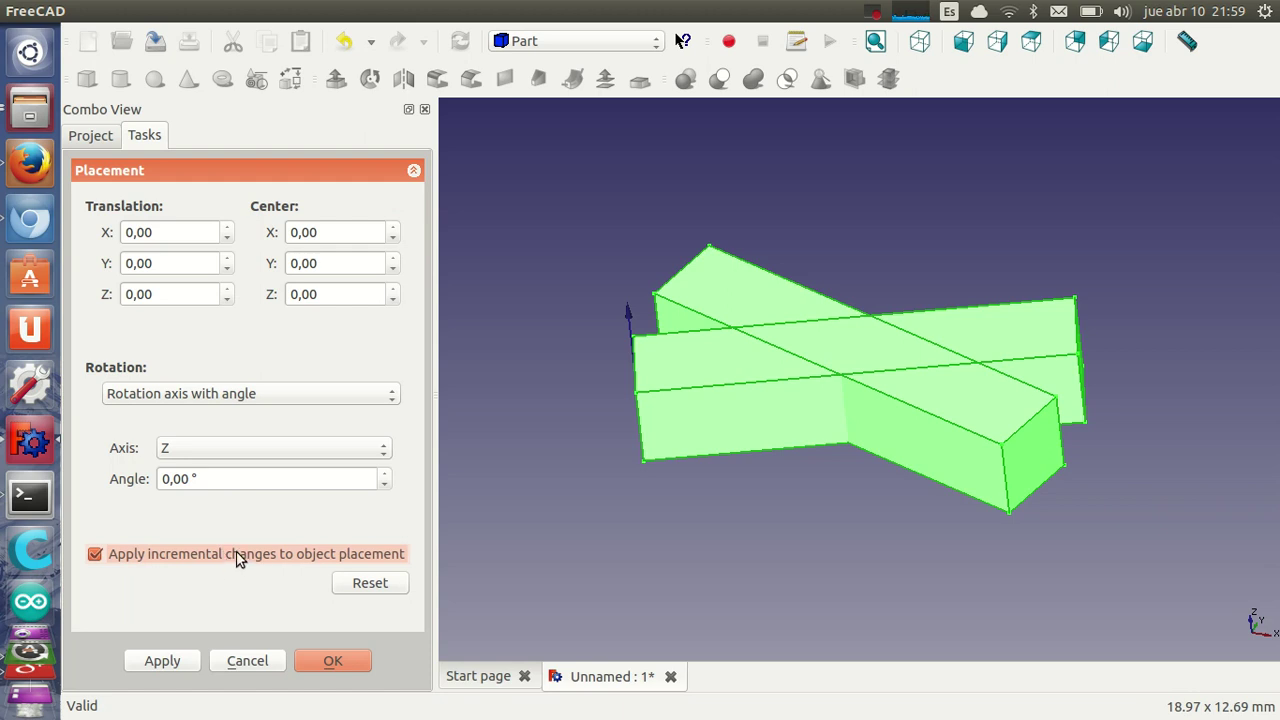
scroll(182, 232, "down", 2)
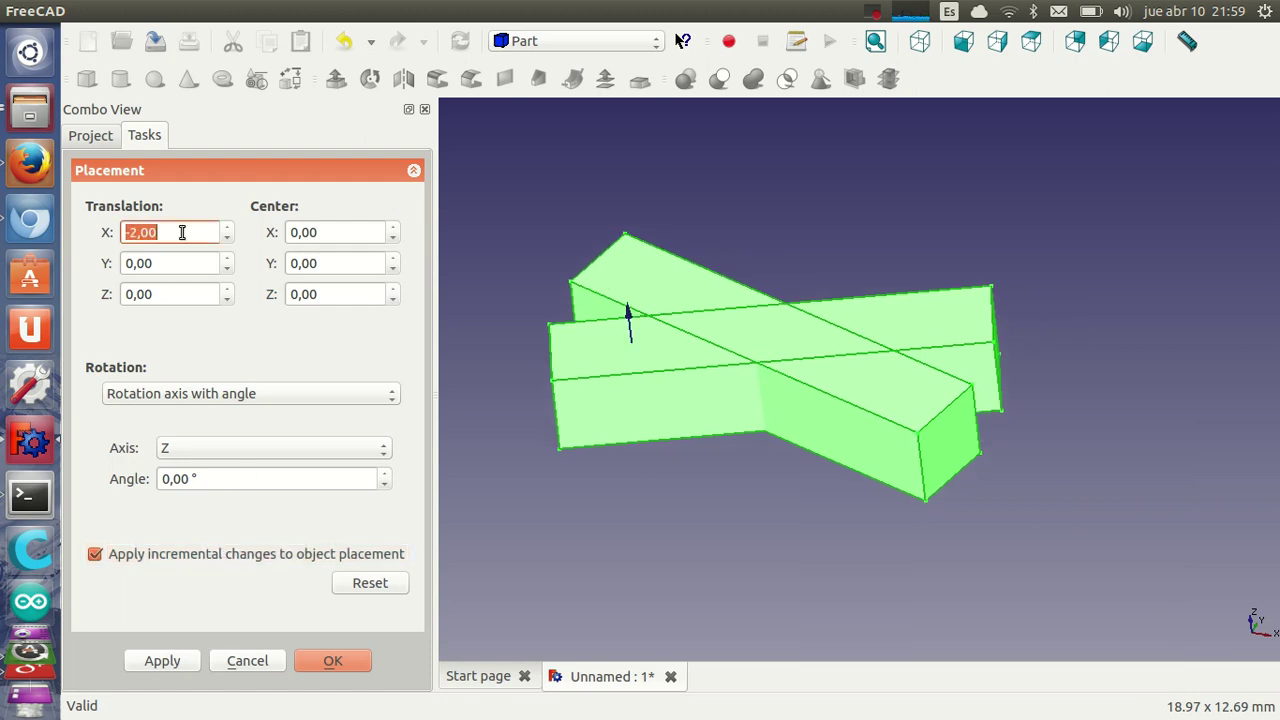
scroll(182, 232, "up", 3)
scroll(182, 232, "up", 2)
scroll(182, 232, "down", 1)
scroll(186, 260, "up", 1)
scroll(186, 260, "up", 2)
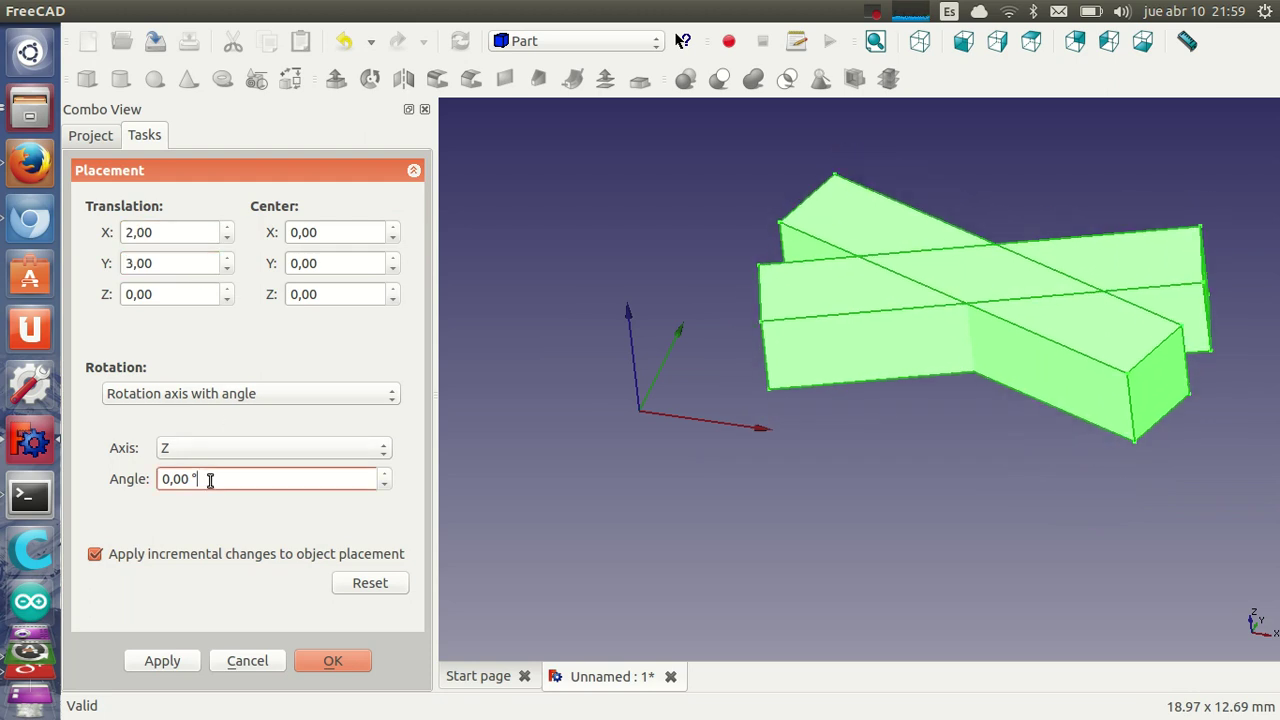
scroll(208, 479, "down", 3)
scroll(208, 479, "down", 4)
scroll(208, 479, "down", 4)
scroll(208, 479, "up", 5)
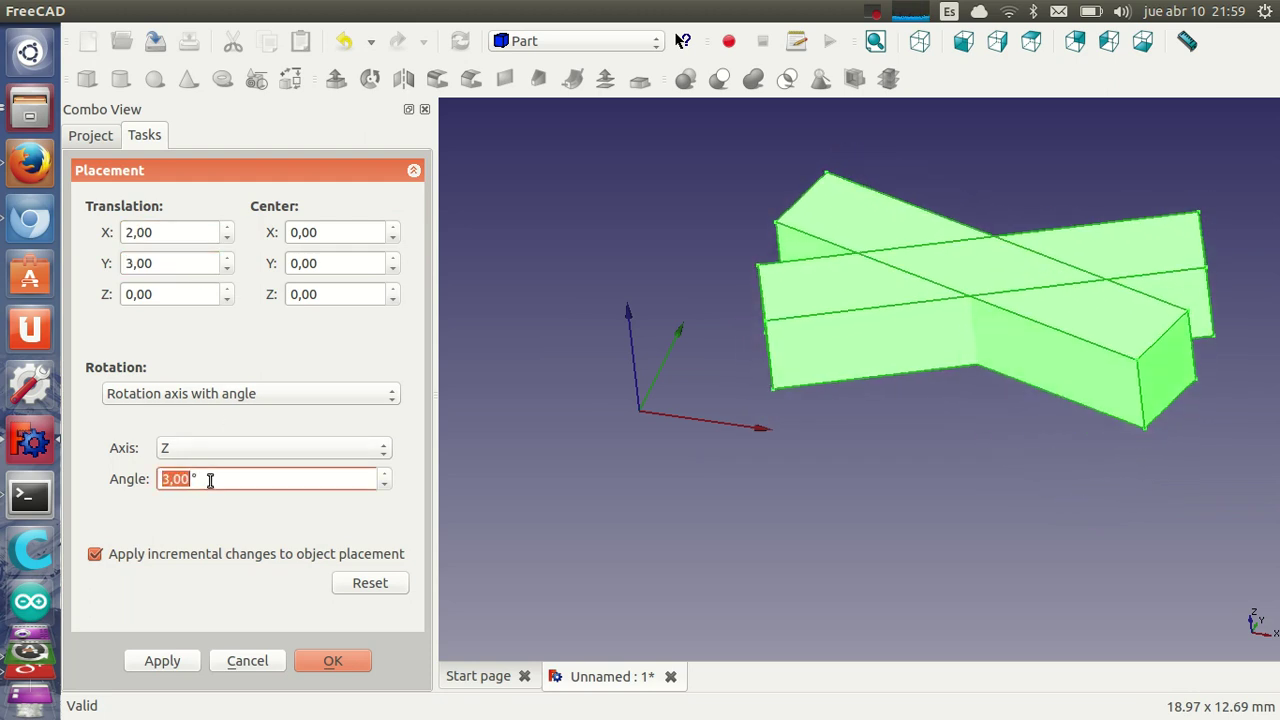
scroll(208, 479, "up", 5)
scroll(208, 479, "up", 3)
scroll(208, 479, "up", 3)
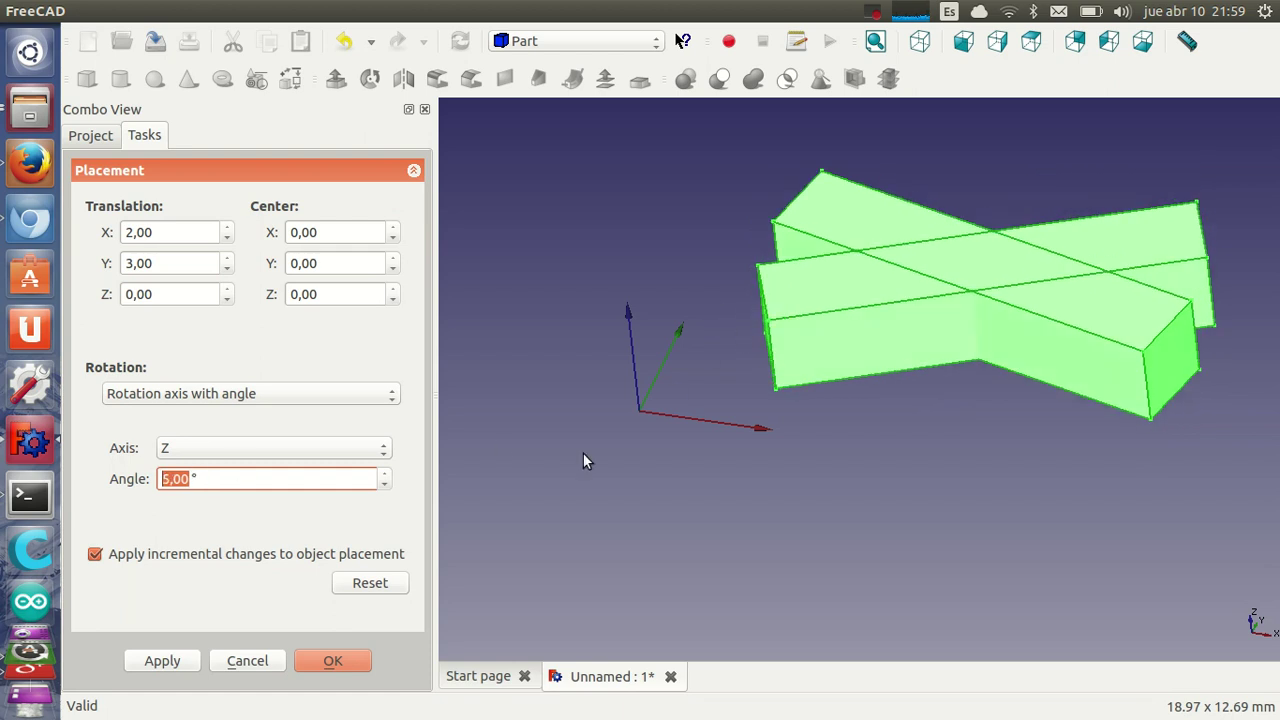
scroll(252, 479, "up", 10)
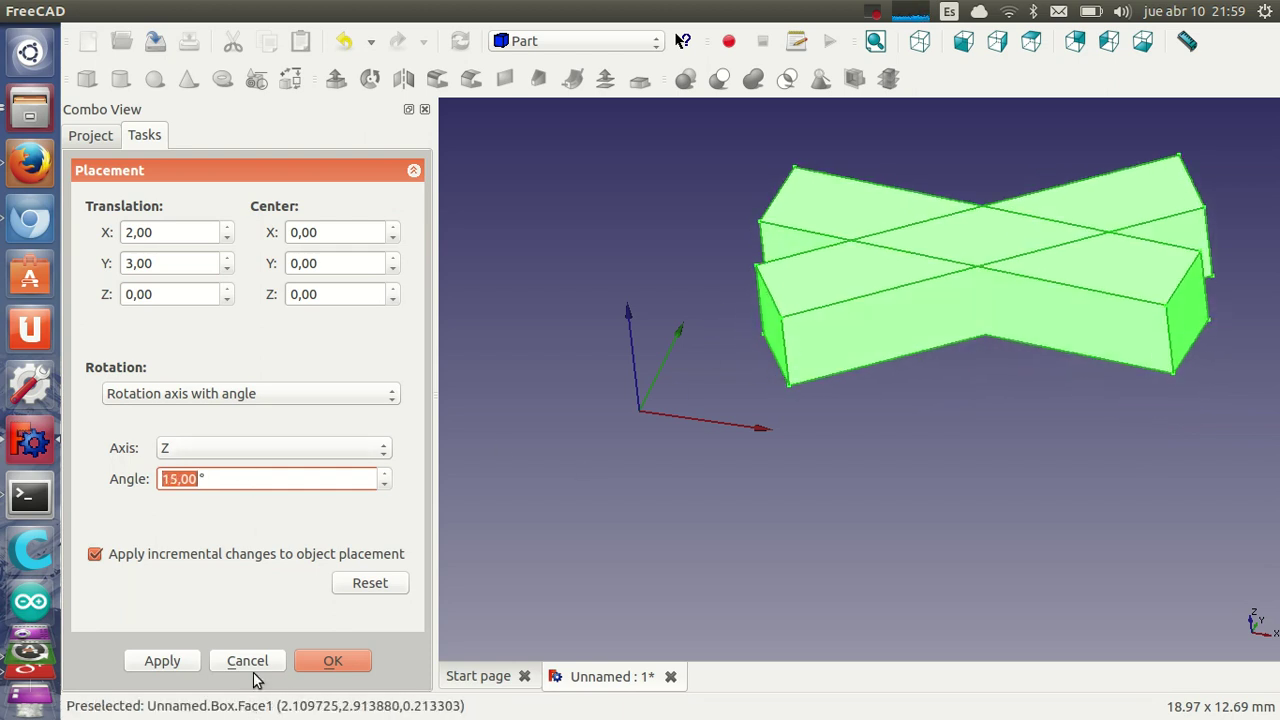
left_click(369, 583)
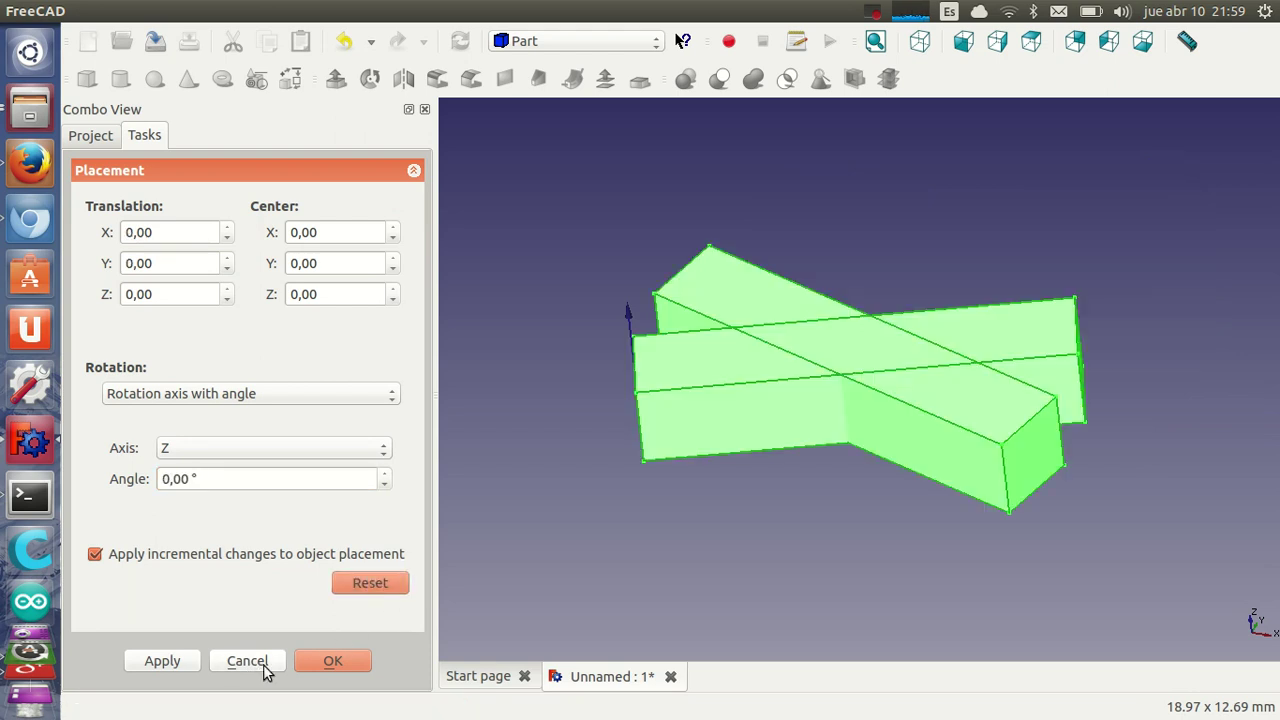
left_click(265, 669)
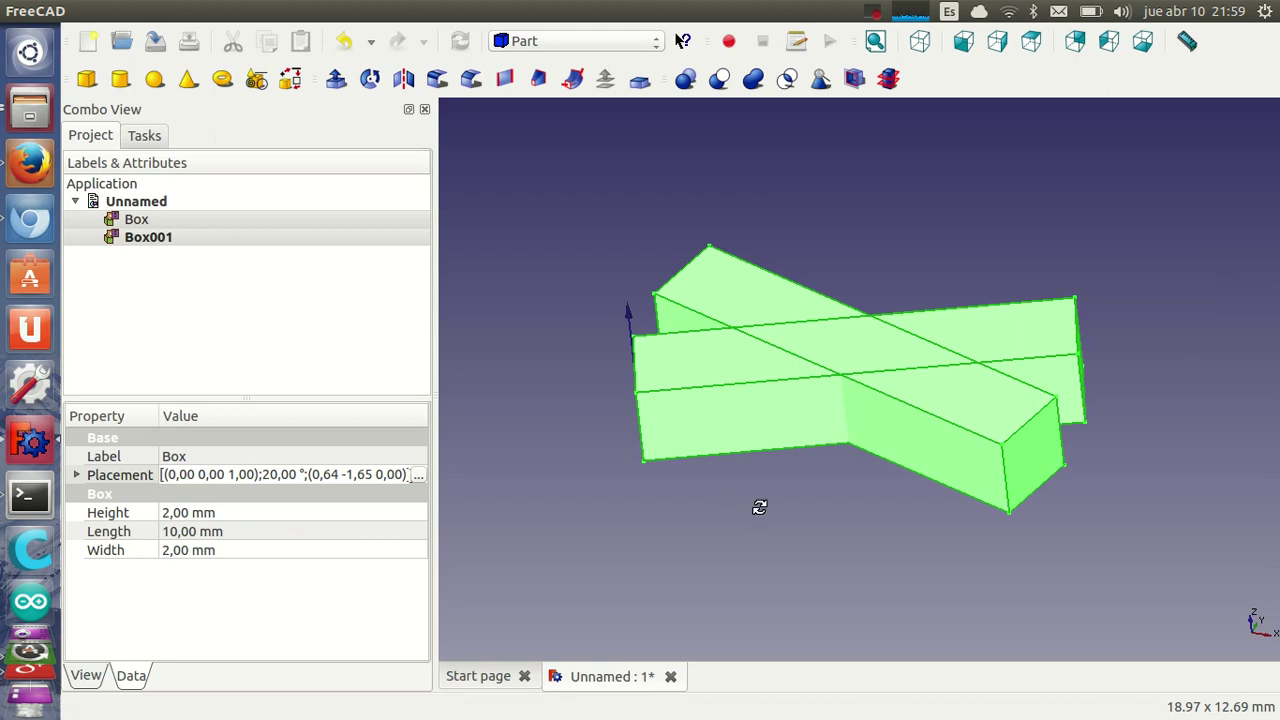
Union Box and Box001 into one Fusion solid and inspect it from several angles.
middle_click_drag(747, 503, 777, 566)
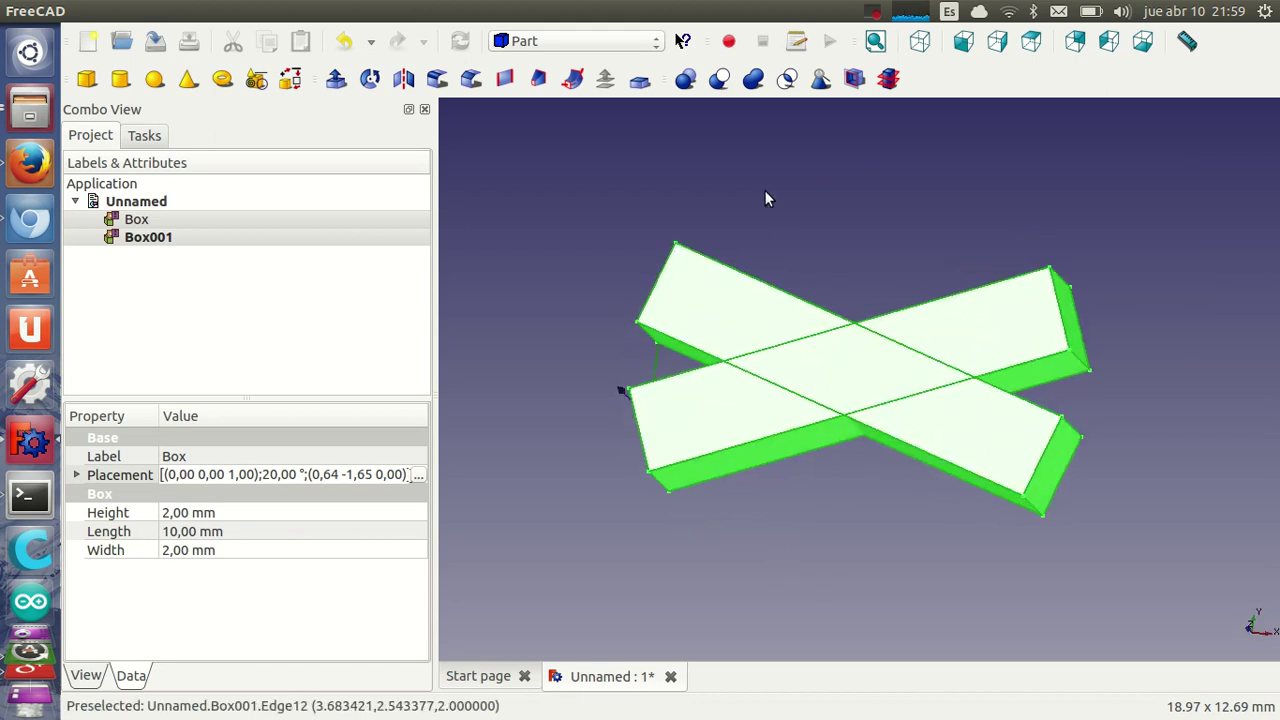
left_click(753, 80)
mouse_move(814, 491)
middle_mouse_down()
mouse_move(859, 333)
mouse_move(834, 434)
middle_mouse_up()
mouse_move(939, 260)
middle_mouse_down()
mouse_move(960, 303)
mouse_move(920, 489)
mouse_move(969, 471)
mouse_move(921, 357)
middle_mouse_up()
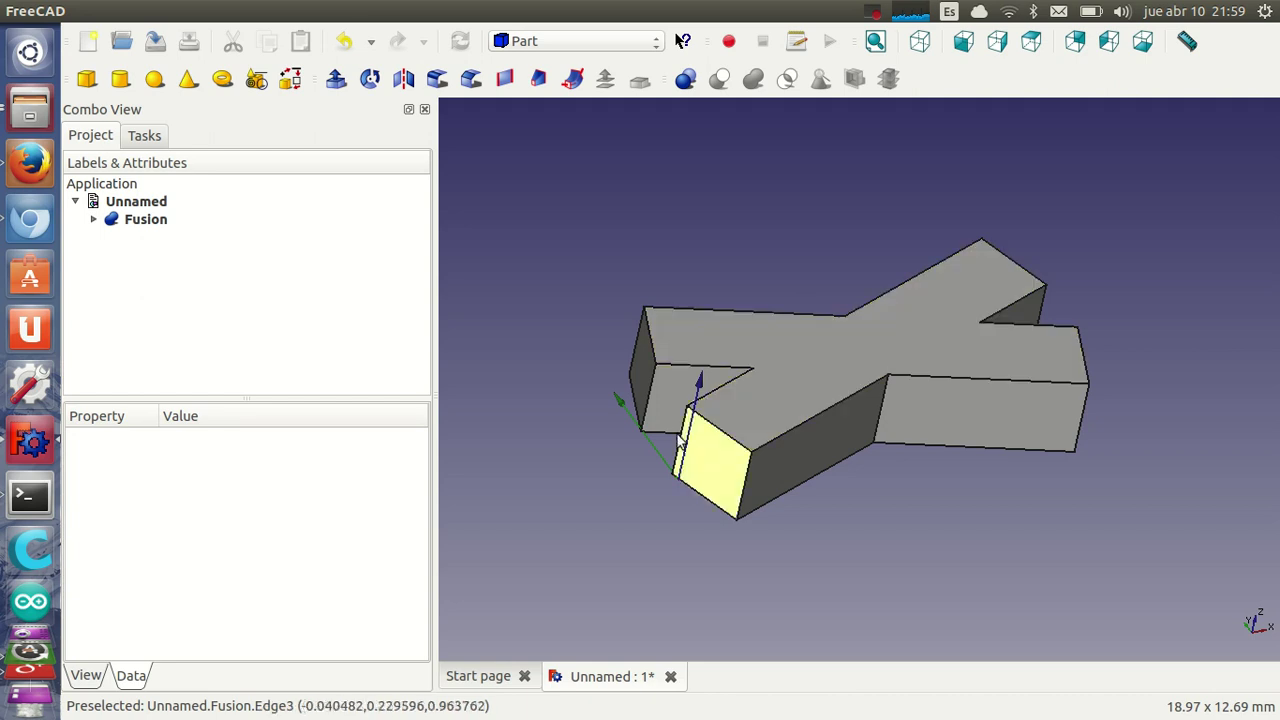
left_click(133, 220)
left_click(418, 475)
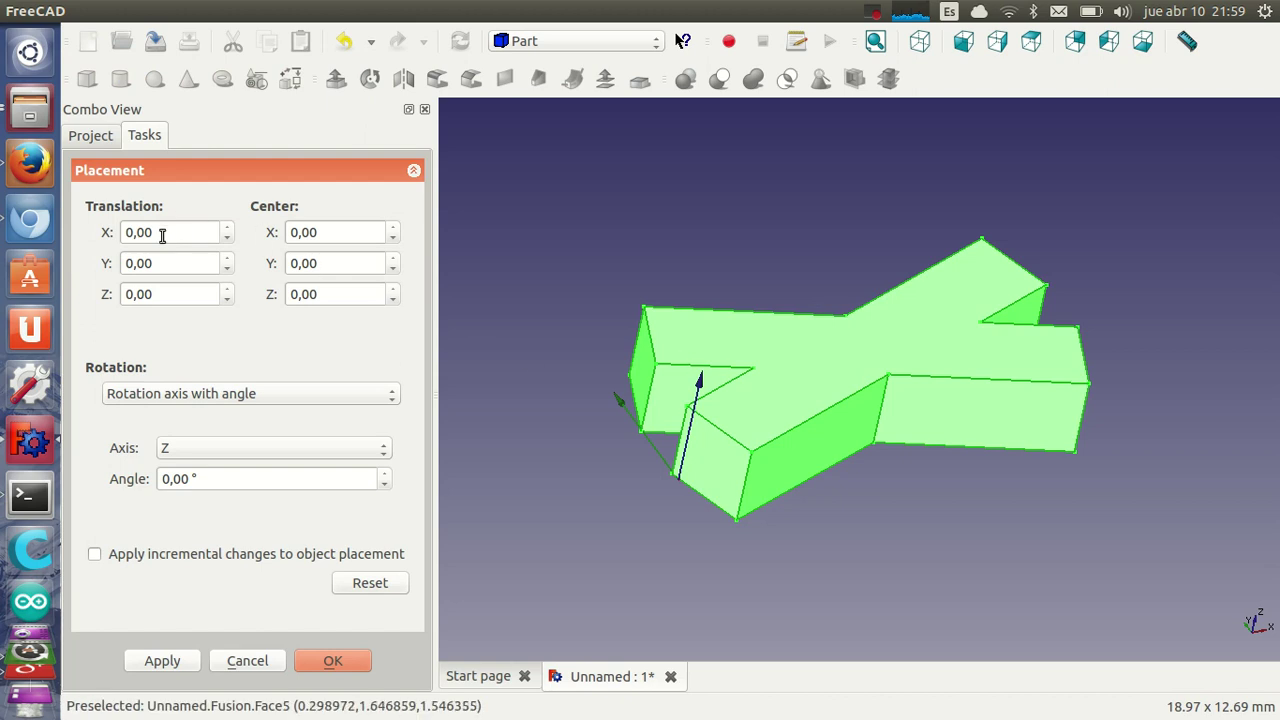
scroll(162, 235, "up", 1)
scroll(164, 235, "up", 4)
scroll(172, 265, "up", 1)
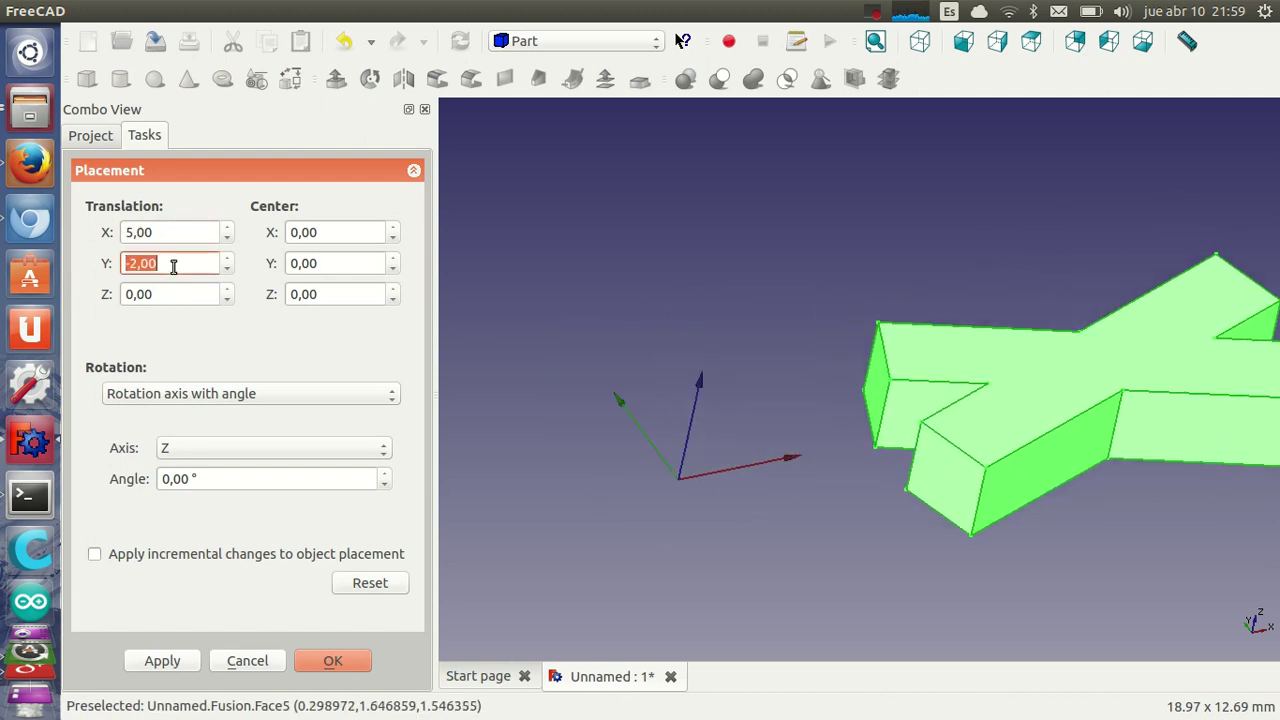
scroll(173, 266, "up", 1)
scroll(173, 266, "up", 1)
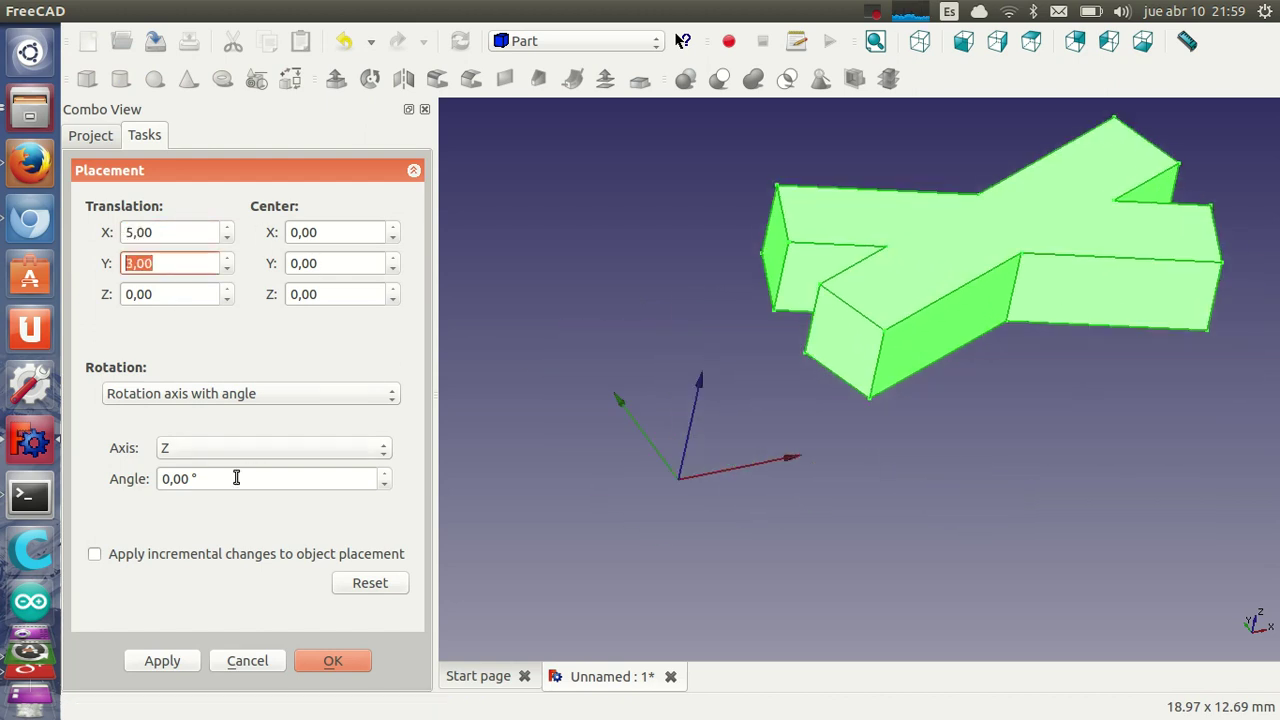
scroll(236, 478, "down", 6)
scroll(236, 478, "down", 6)
scroll(236, 478, "down", 4)
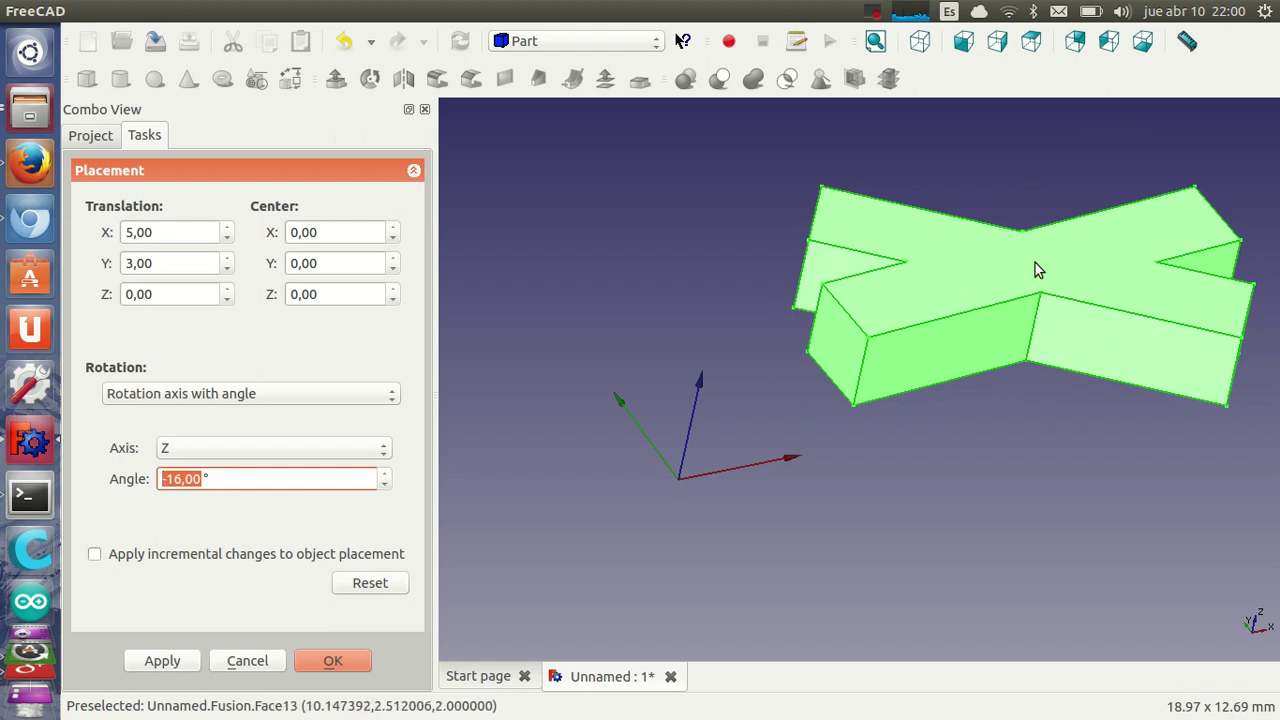
left_click(249, 661)
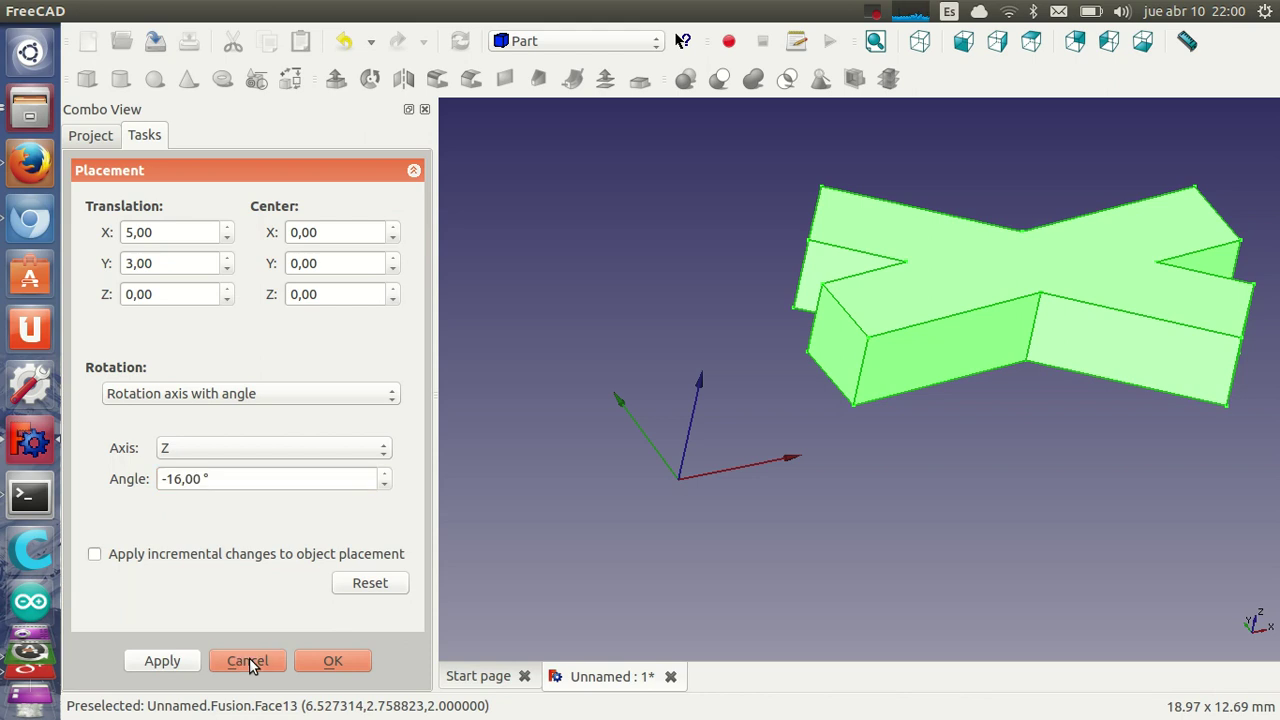
mouse_move(851, 473)
middle_mouse_down()
mouse_move(755, 491)
mouse_move(660, 440)
middle_mouse_up()
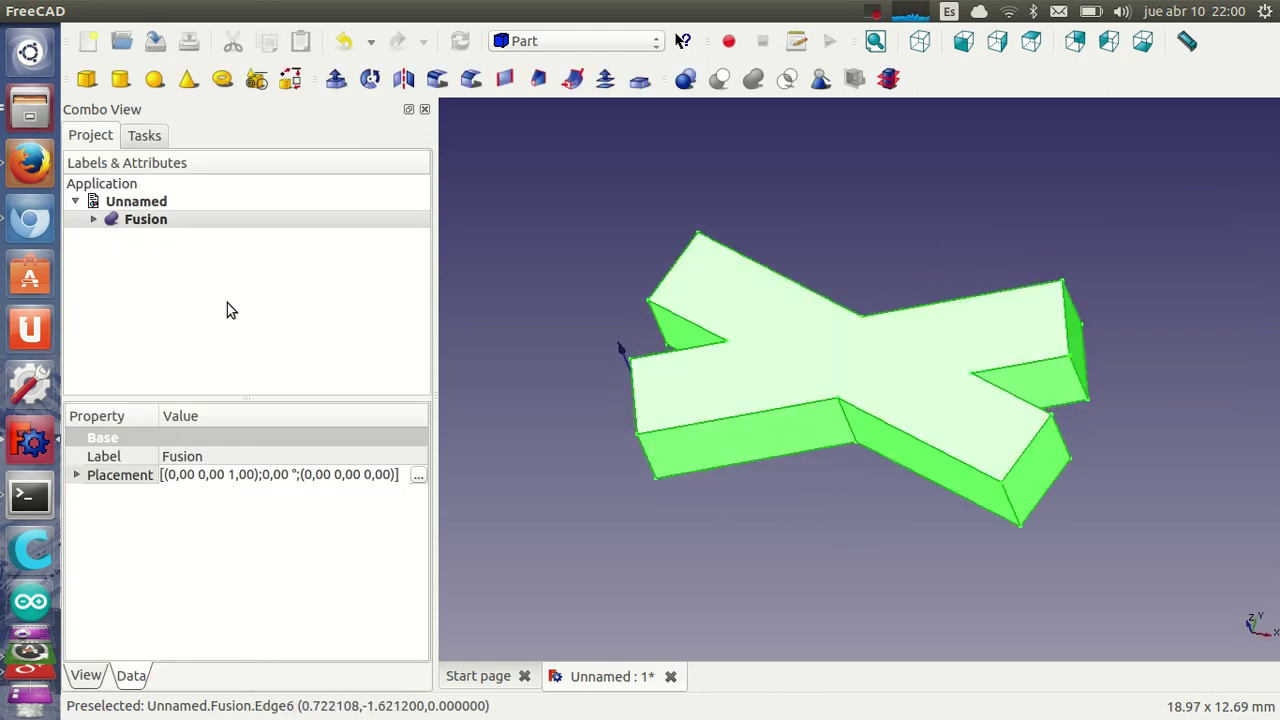
Undo the fusion, select Box and Box001, and view them from the top.
left_click(148, 225)
key("ctrl+z")
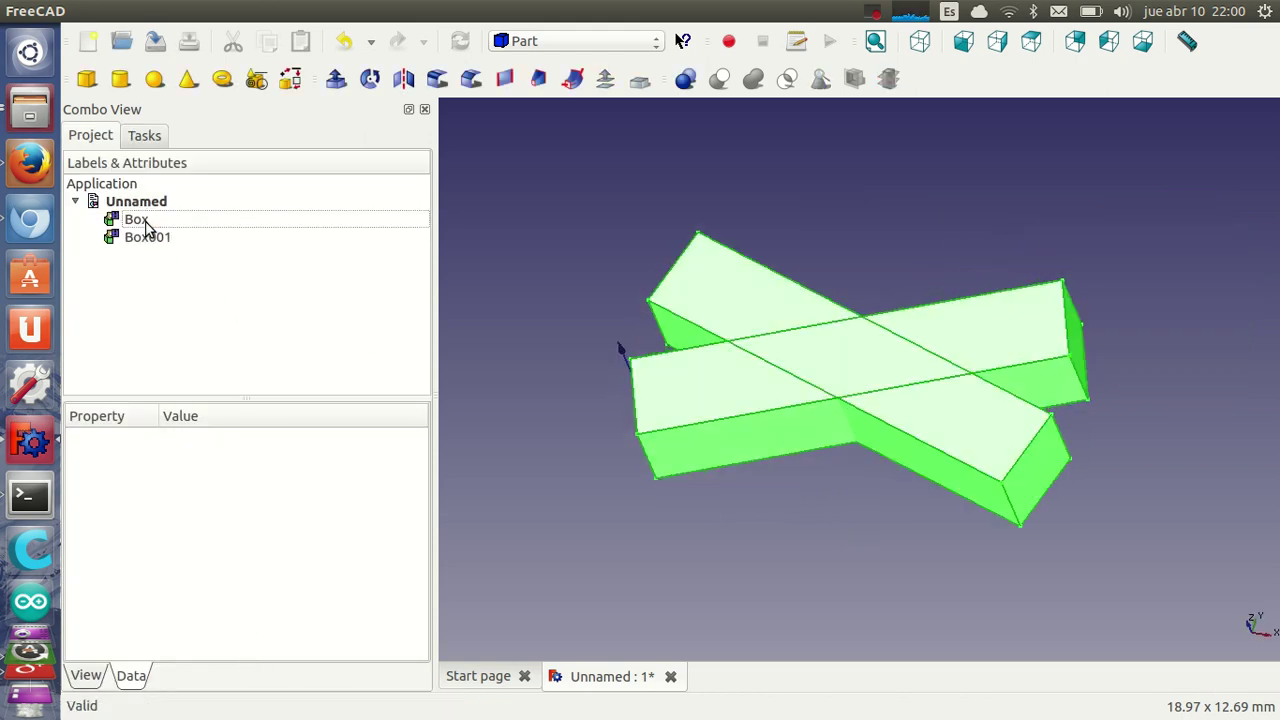
left_click(145, 222)
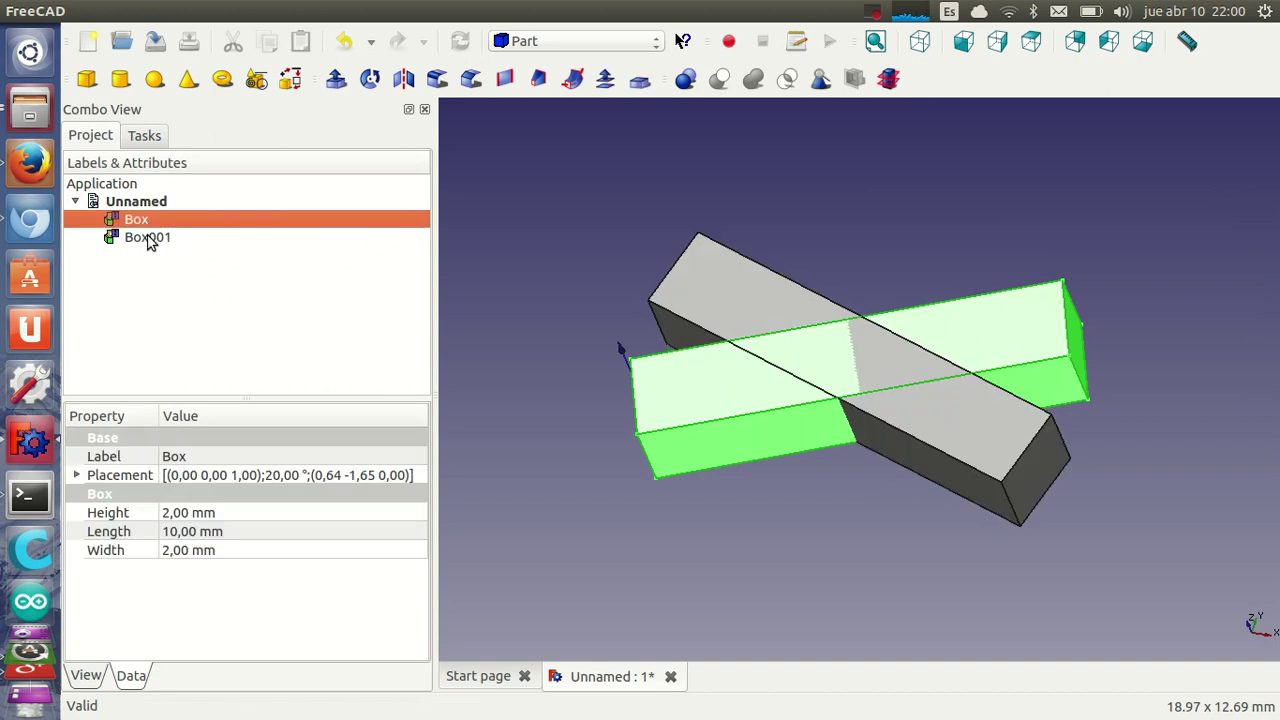
left_click(147, 238, "ctrl")
middle_click_drag(857, 449, 877, 449)
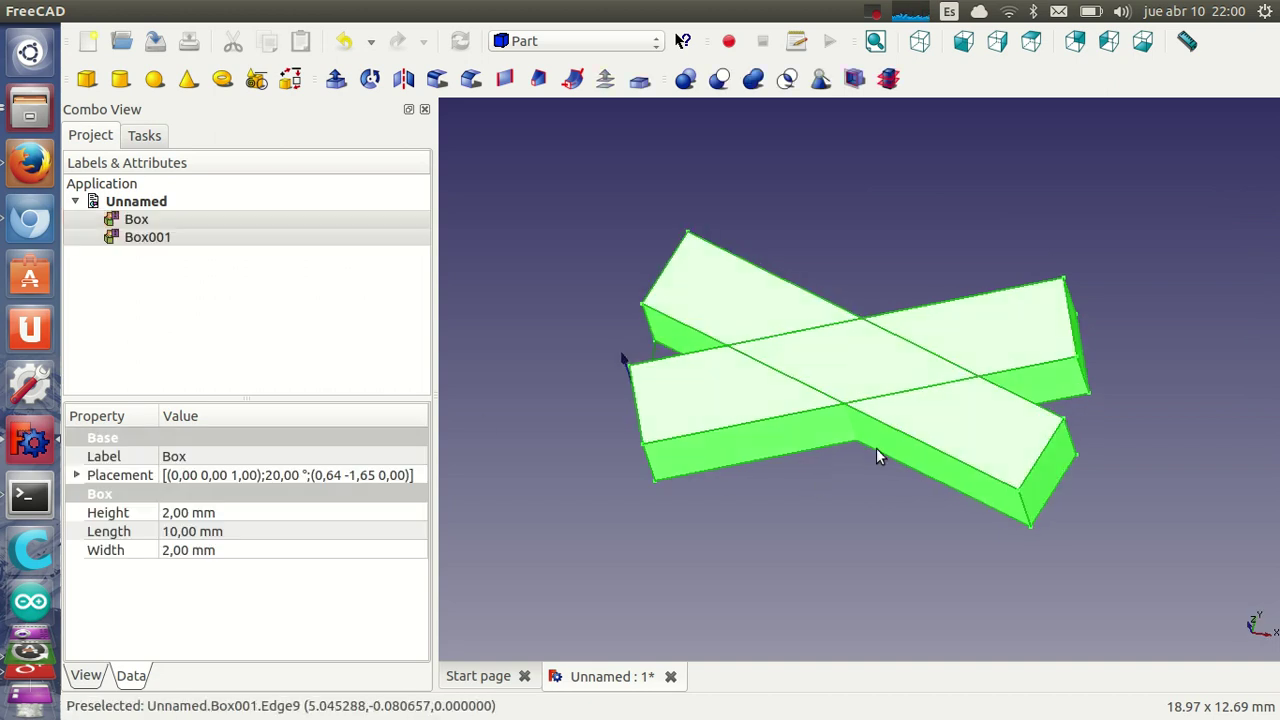
left_click(1032, 41)
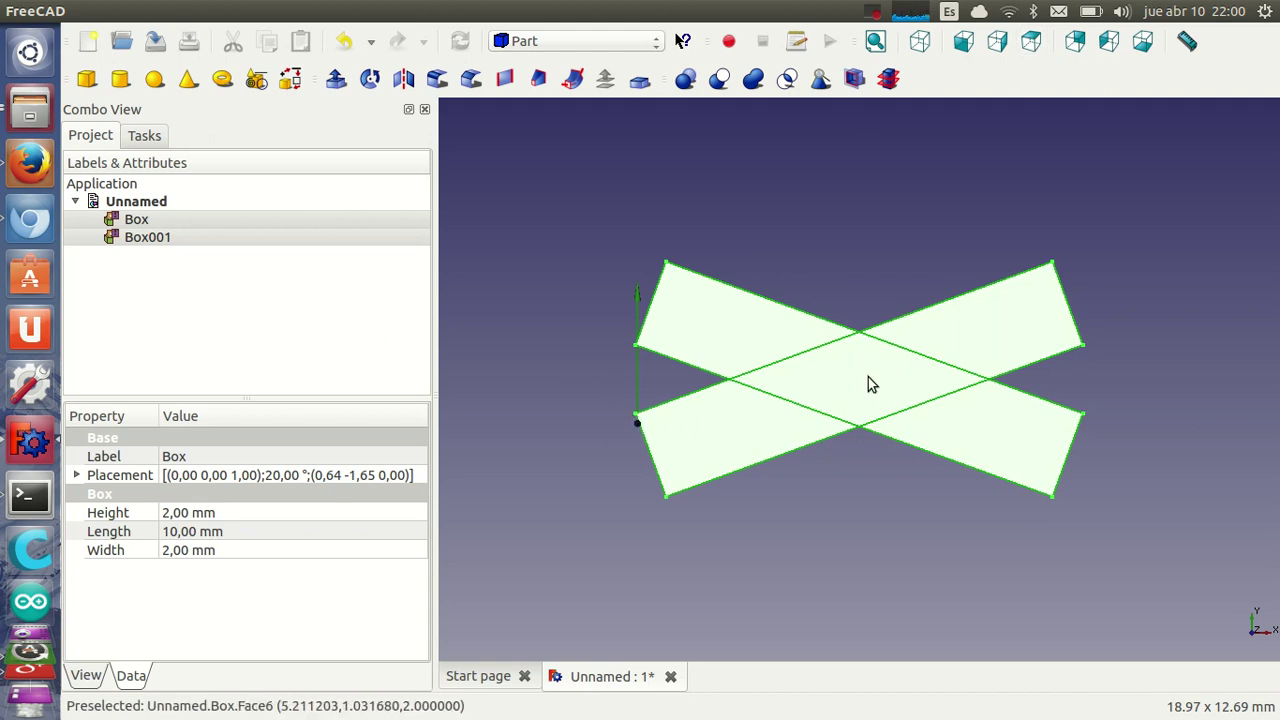
Open the Box placement editor and cancel a trial move.
left_click(422, 479)
left_click(417, 477)
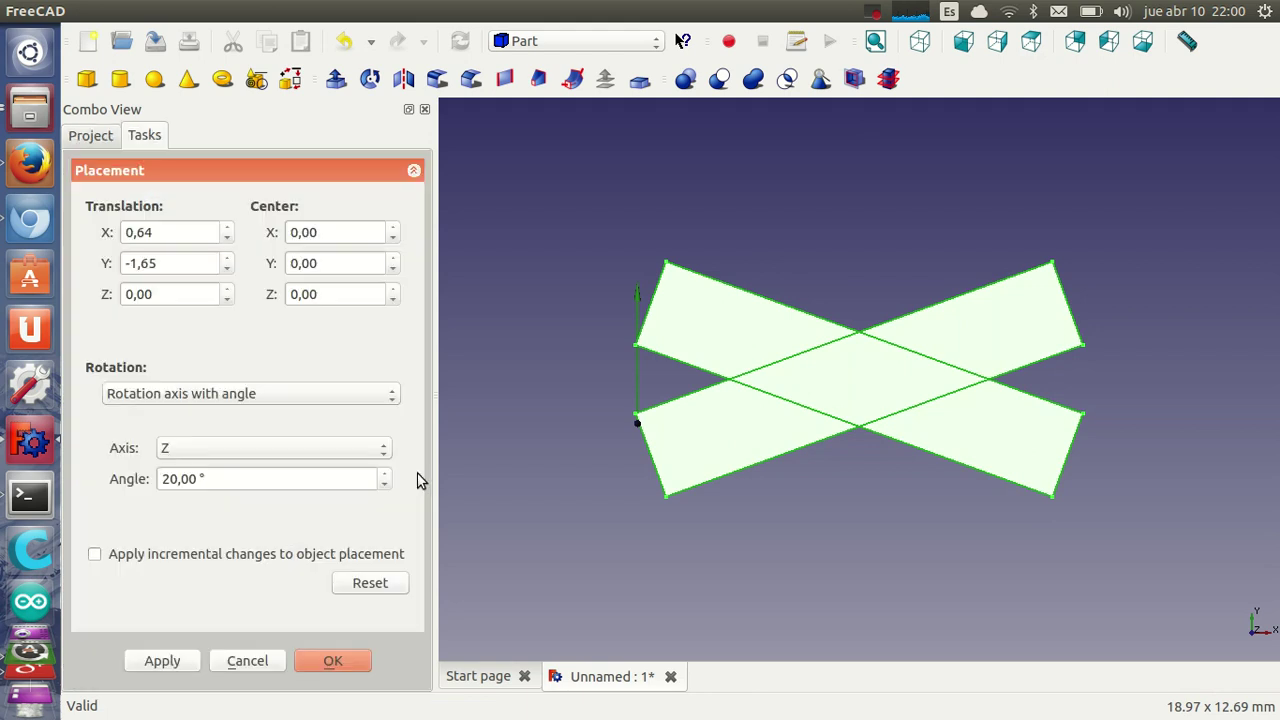
scroll(173, 232, "down", 1)
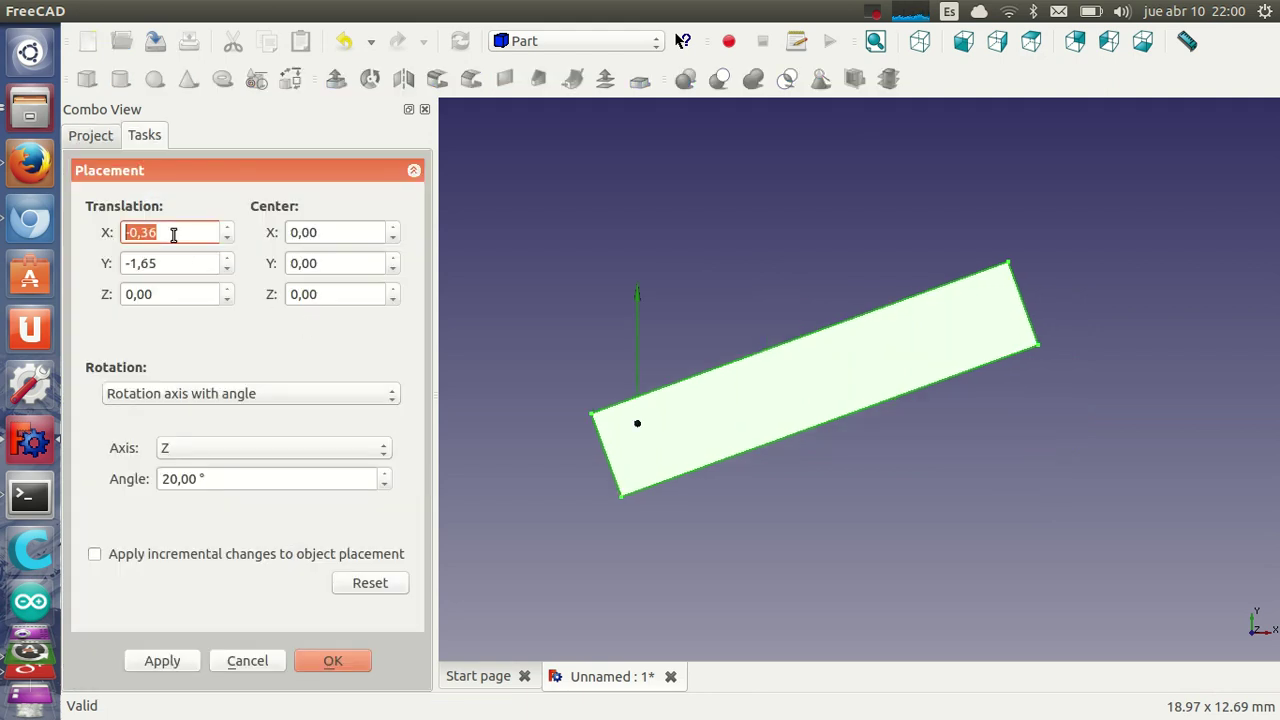
left_click(263, 660)
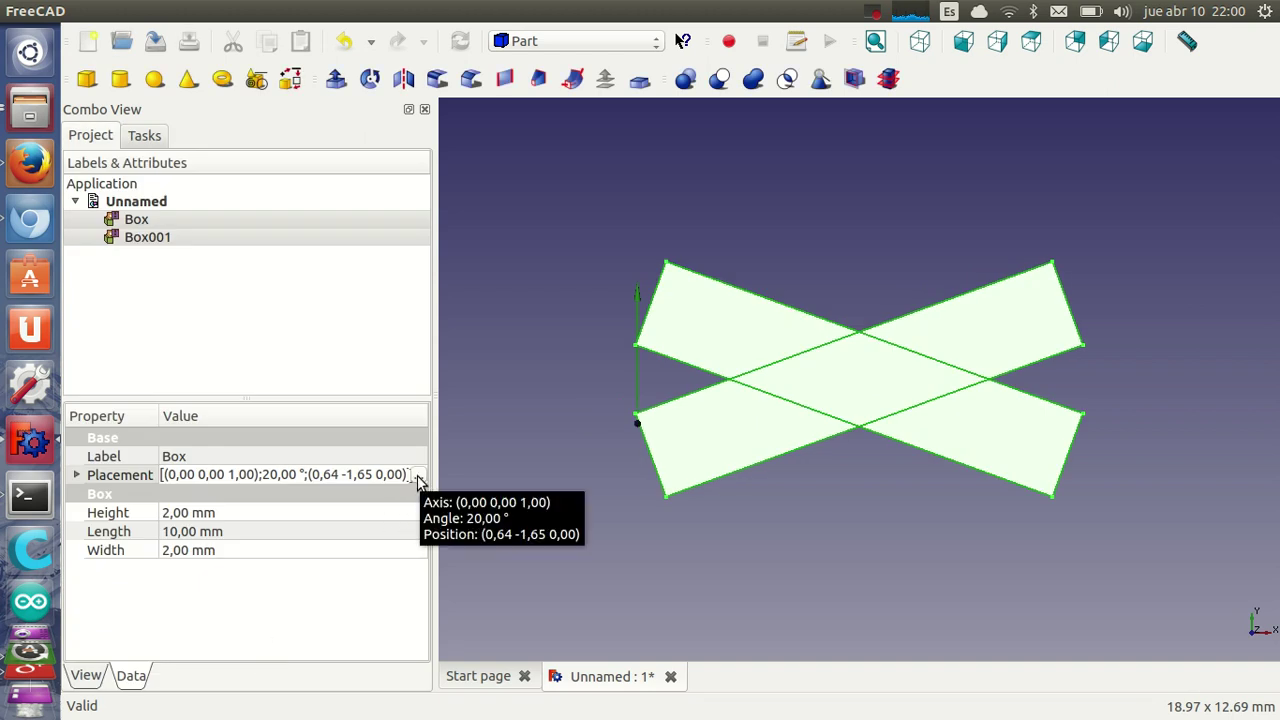
Shift the bars incrementally by X -5 and Y -1, then fuse them again.
left_click(417, 475)
left_click(95, 554)
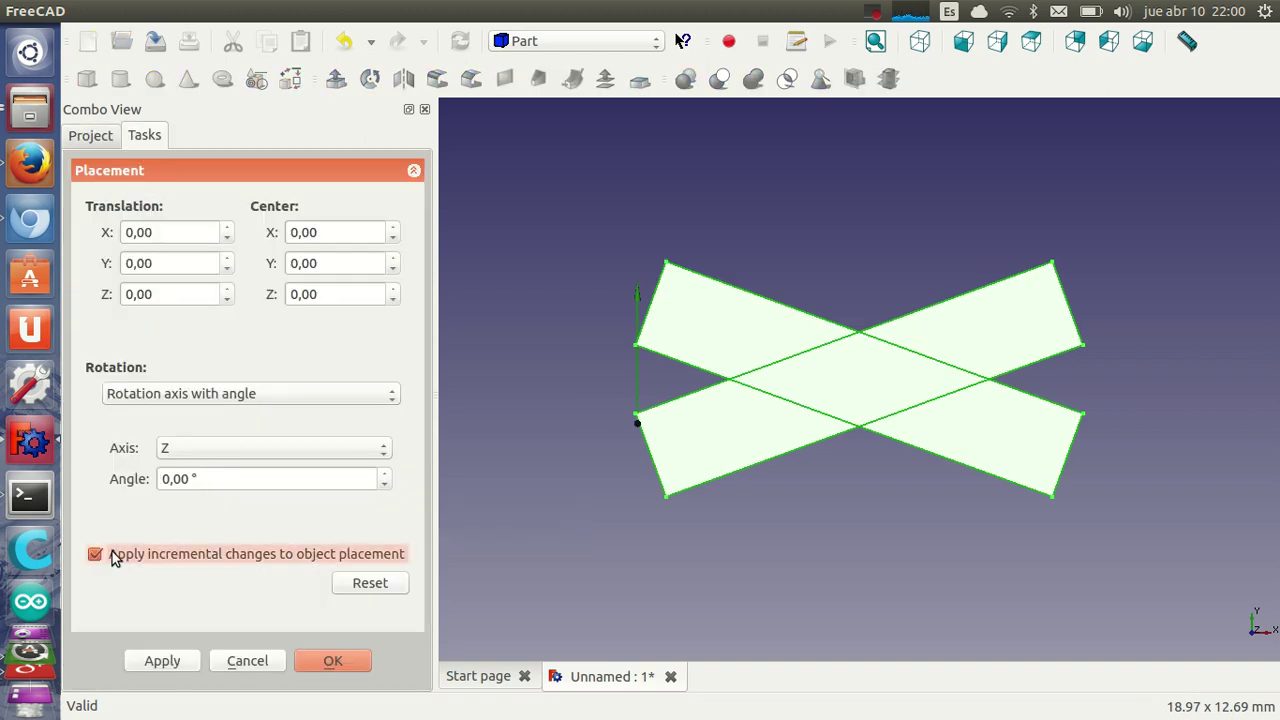
scroll(185, 234, "down", 1)
scroll(185, 234, "down", 3)
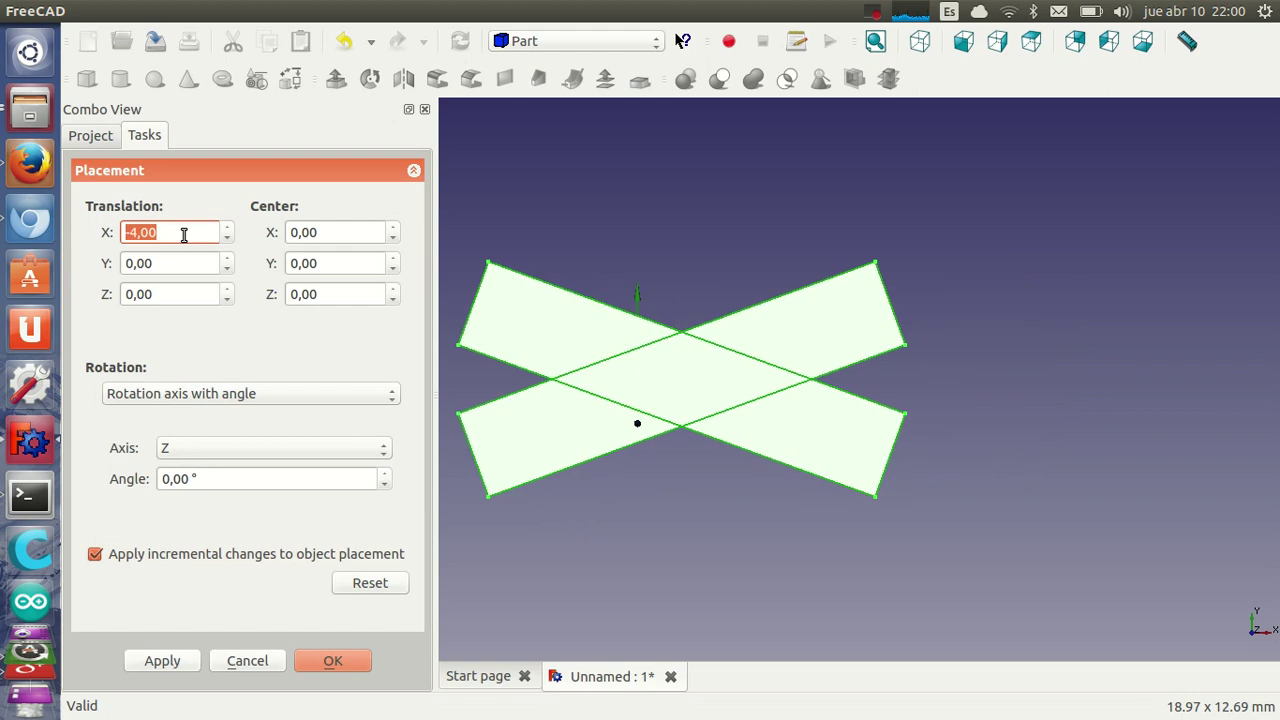
scroll(184, 234, "down", 1)
scroll(186, 268, "down", 1)
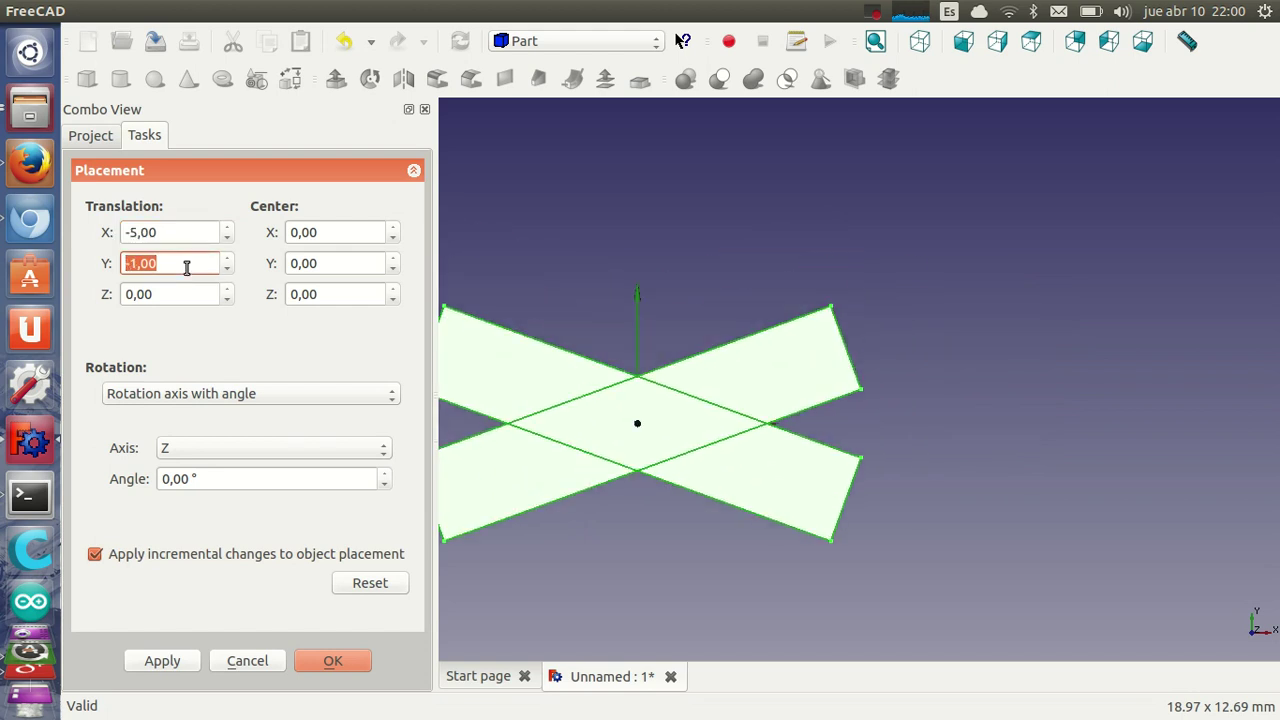
left_click(876, 41)
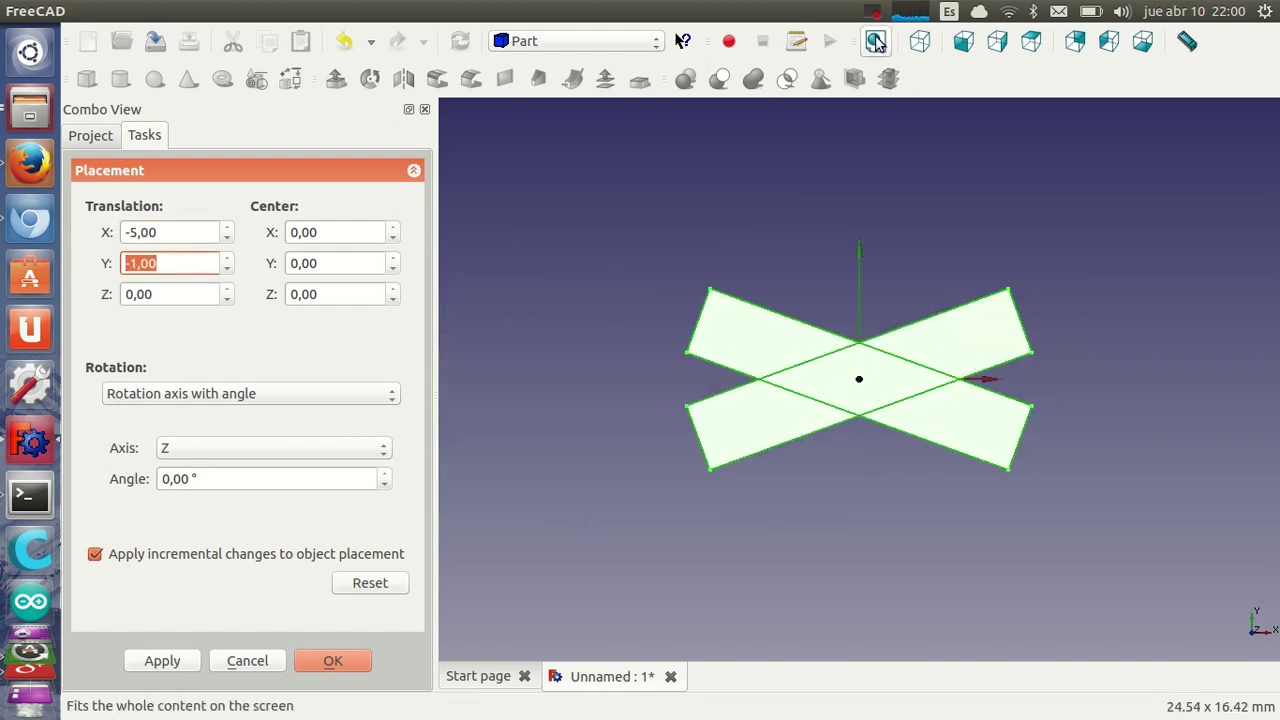
left_click(340, 660)
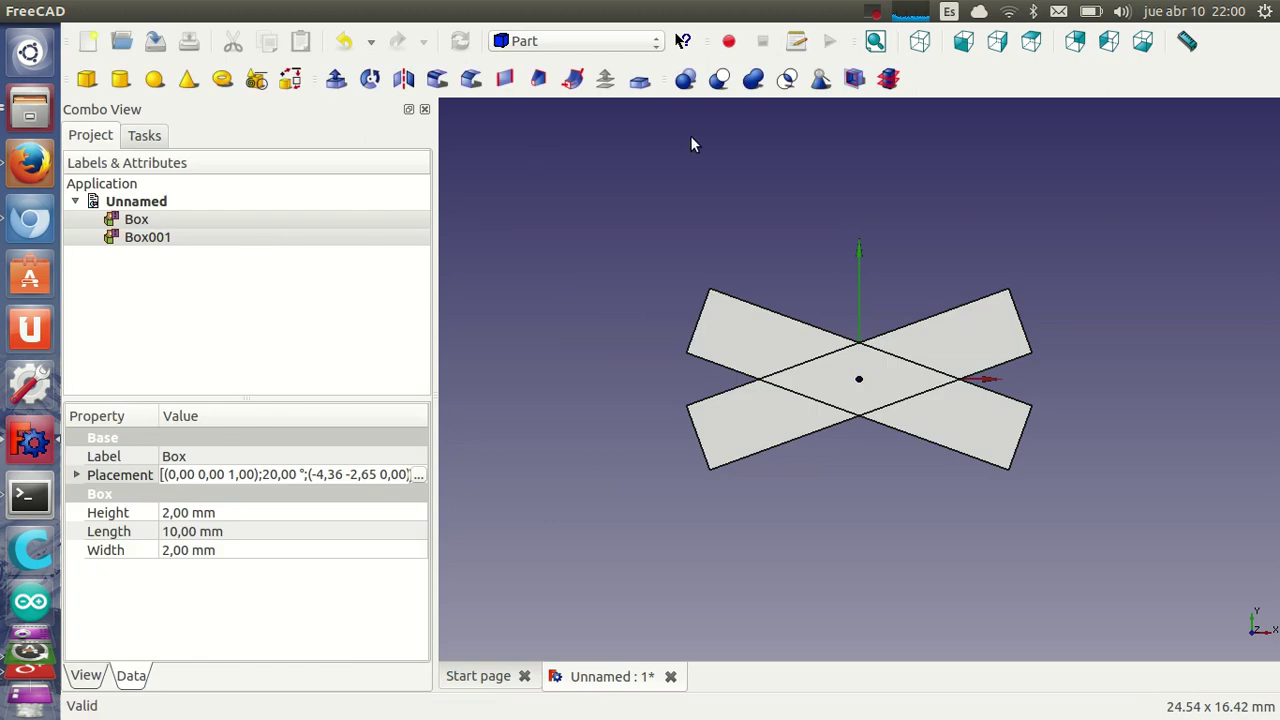
left_click(755, 80)
Select the Fusion solid and open the placement editor for its Placement property.
mouse_move(826, 406)
middle_mouse_down()
mouse_move(910, 333)
mouse_move(920, 483)
mouse_move(686, 457)
mouse_move(837, 491)
mouse_move(1042, 484)
mouse_move(868, 357)
middle_mouse_up()
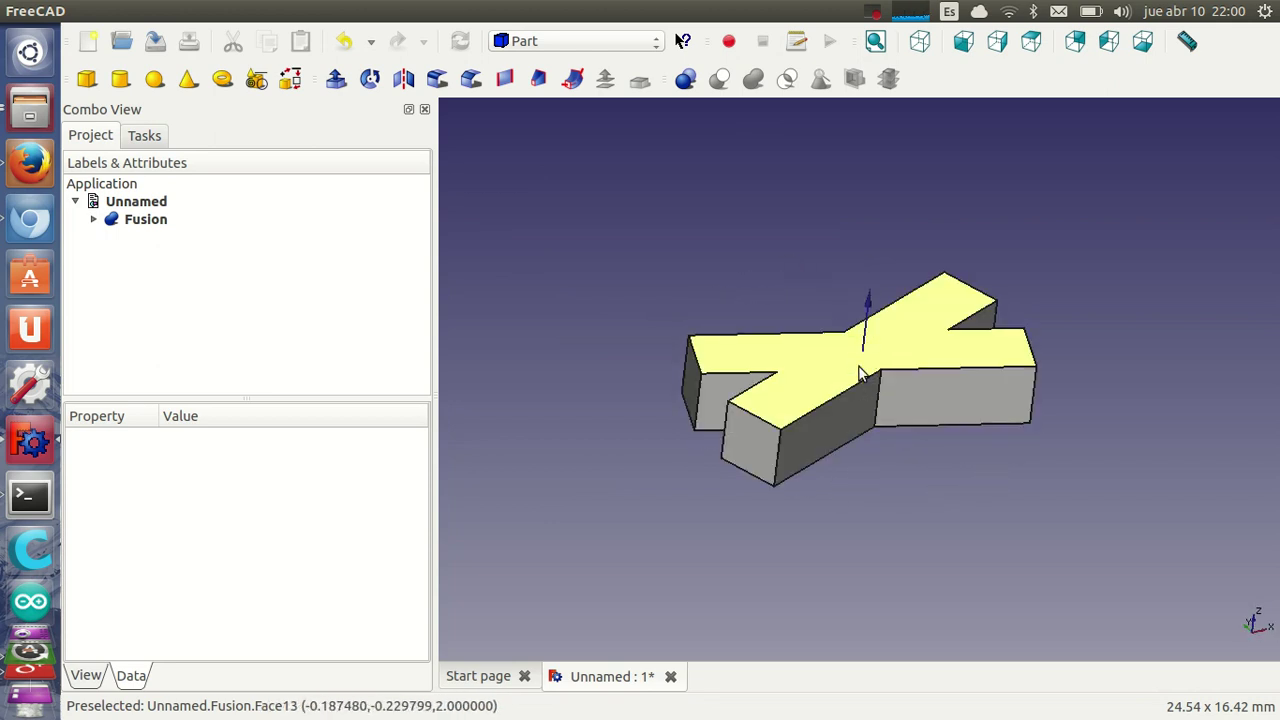
left_click(143, 219)
left_click(405, 476)
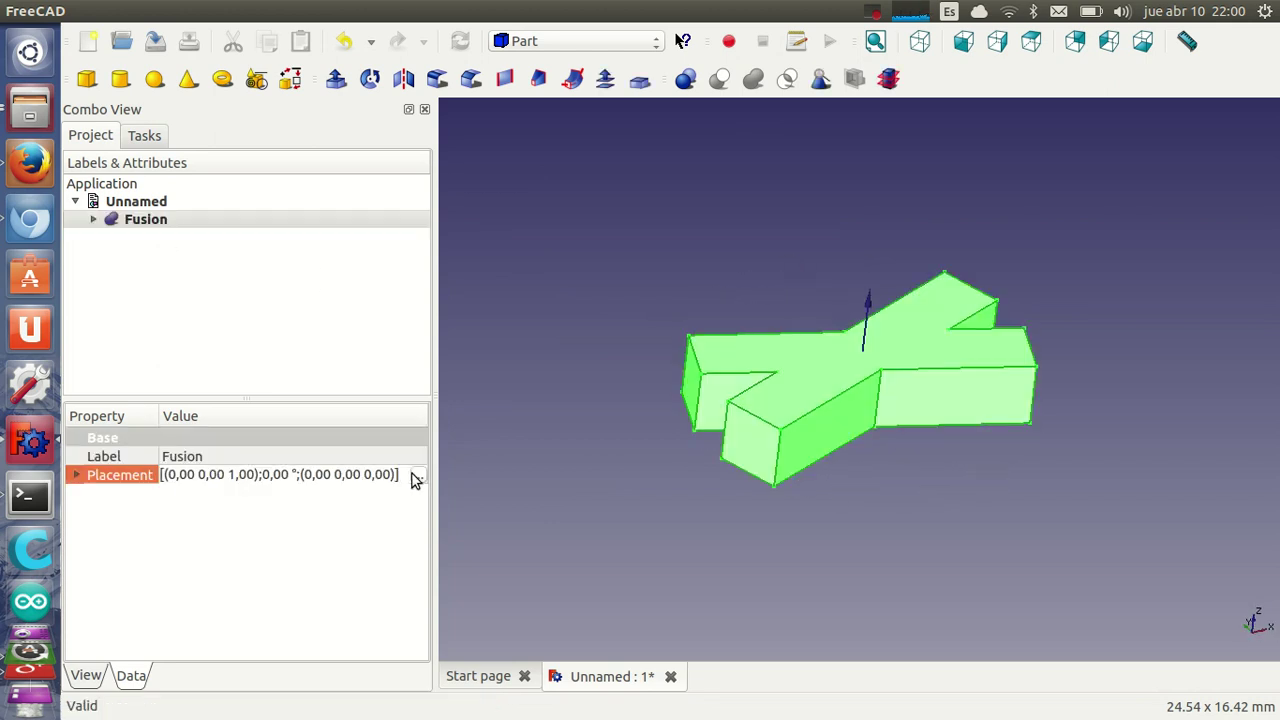
left_click(411, 477)
Preview the Fusion at Translation X 5, Y 6 with a 4° rotation about Z.
scroll(183, 232, "up", 4)
scroll(183, 232, "up", 1)
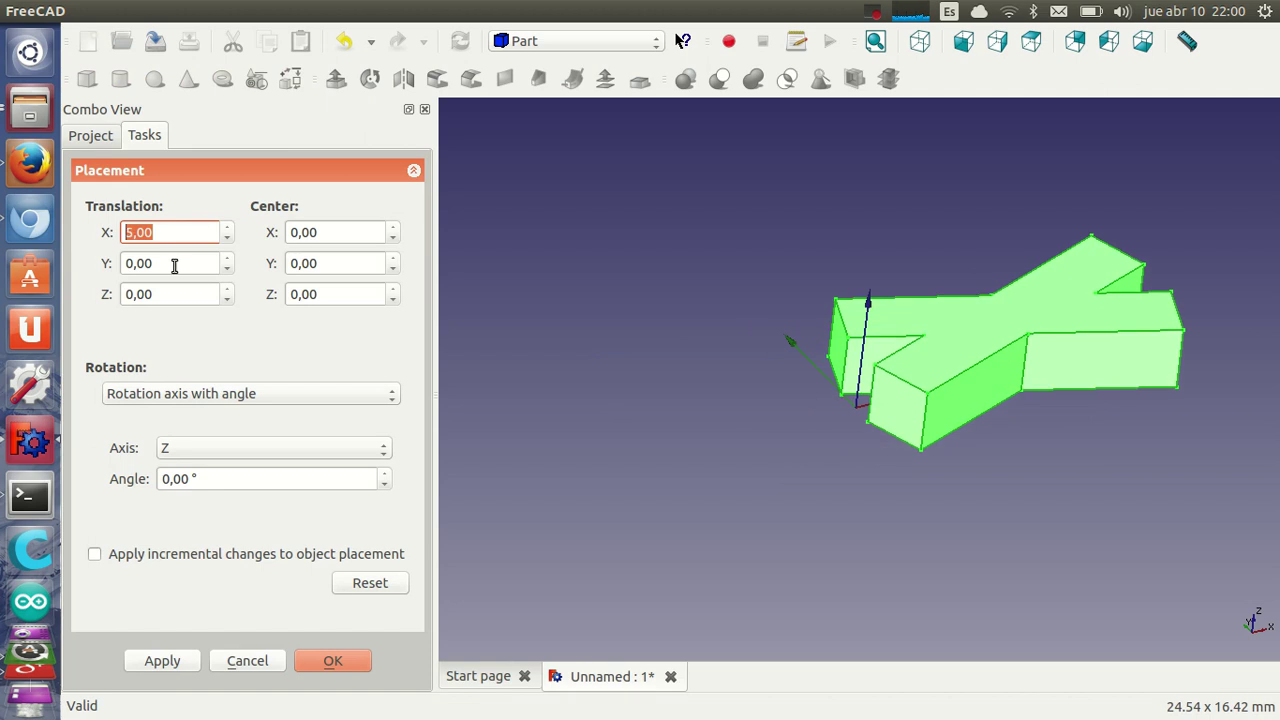
scroll(174, 266, "up", 1)
scroll(174, 266, "up", 4)
scroll(174, 266, "up", 1)
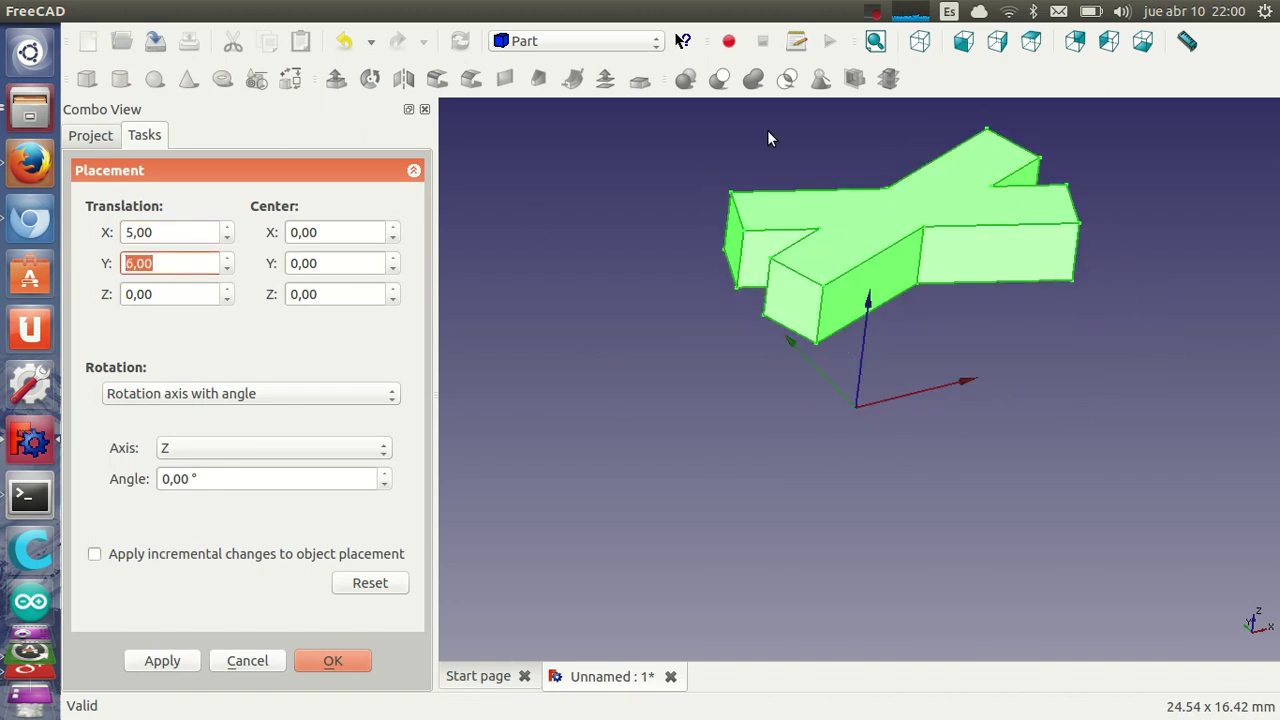
left_click(875, 41)
mouse_move(894, 230)
middle_mouse_down()
mouse_move(846, 540)
mouse_move(831, 551)
mouse_move(763, 474)
mouse_move(869, 324)
middle_mouse_up()
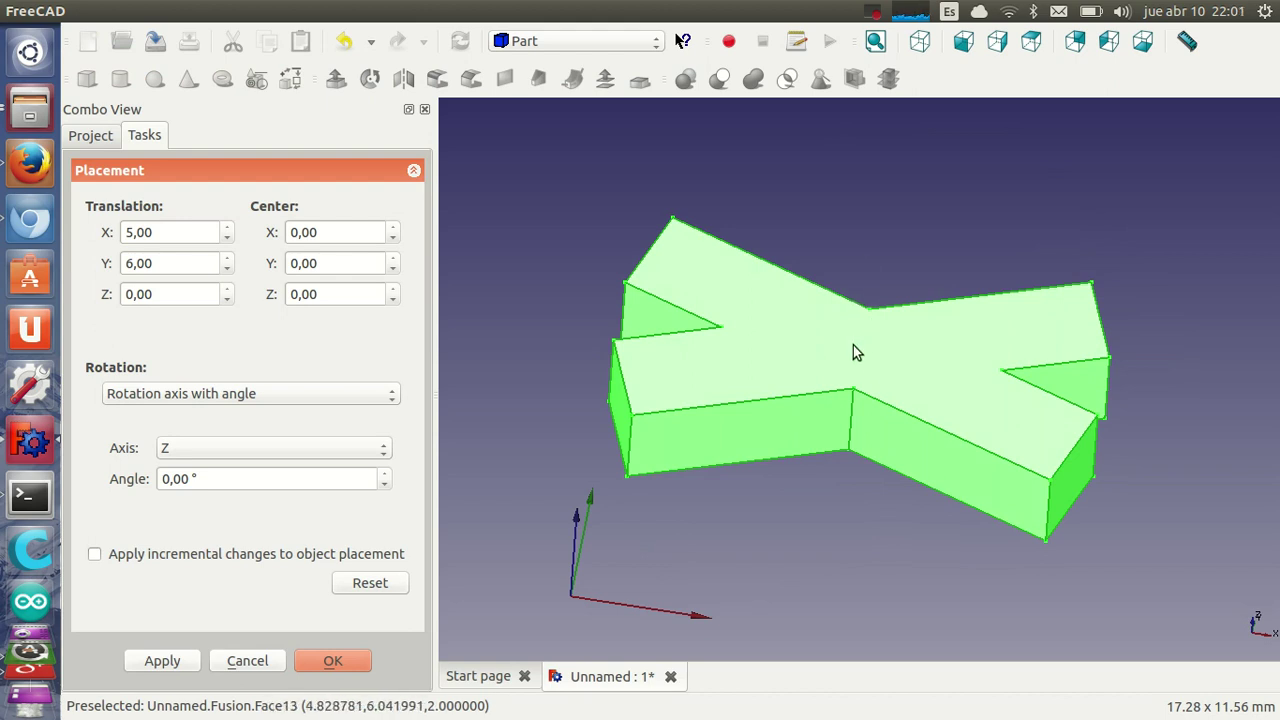
scroll(215, 476, "down", 1)
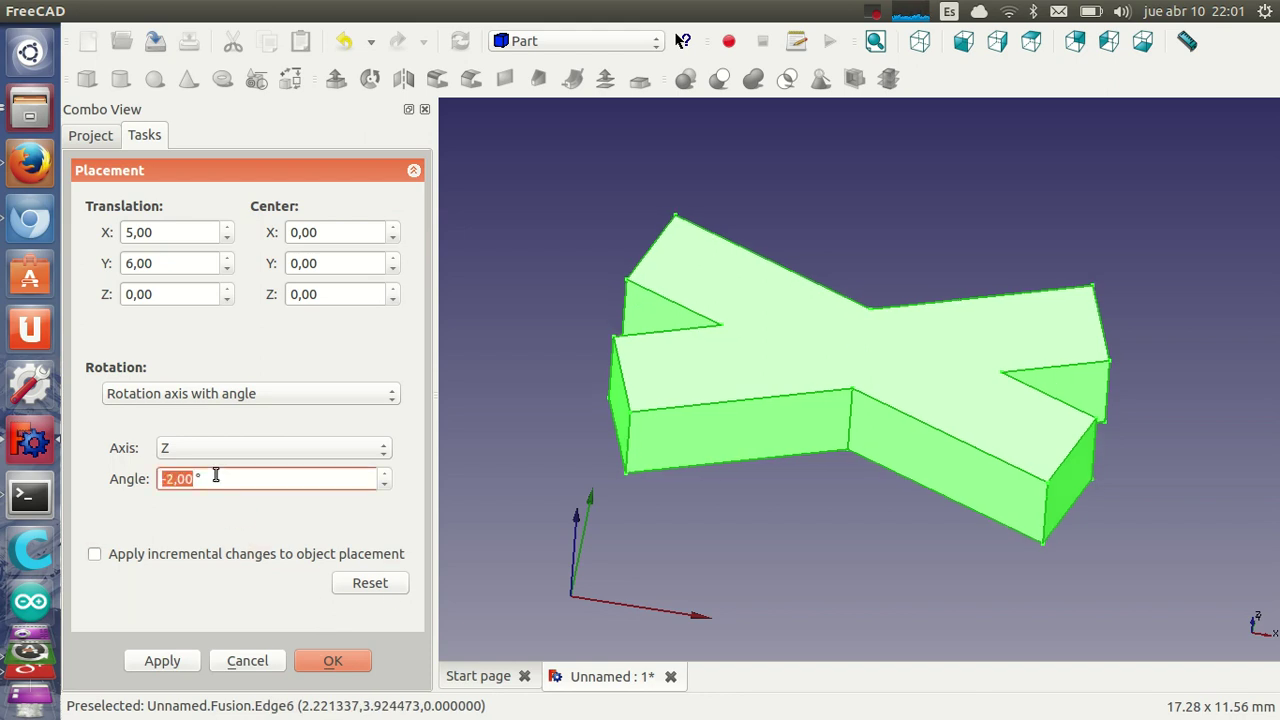
scroll(215, 476, "down", 1)
scroll(217, 478, "down", 1)
scroll(217, 478, "up", 10)
scroll(217, 478, "up", 10)
scroll(217, 478, "up", 10)
scroll(217, 478, "up", 9)
scroll(214, 480, "down", 10)
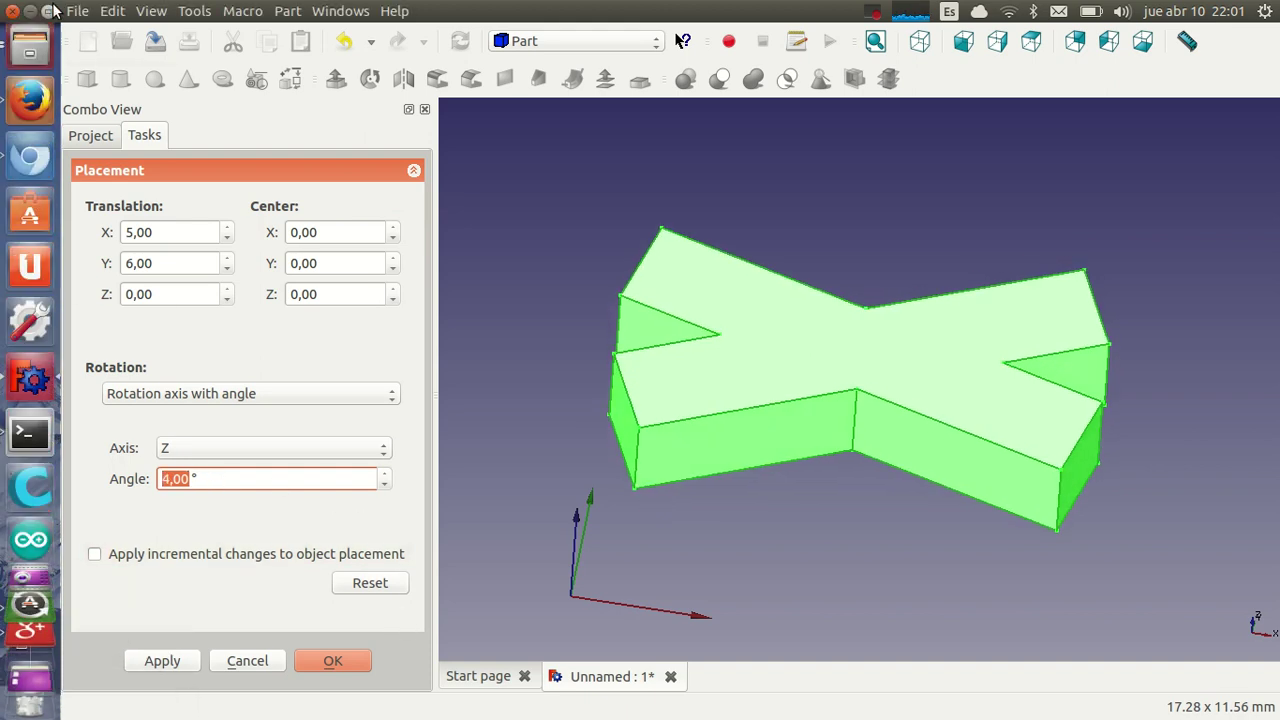
Open T06-ej1-1.png from the images folder and page through to the wireframe T06-ej1-3.png.
left_click(28, 105)
left_click(28, 105)
left_click(477, 363)
double_click(271, 121)
mouse_move(641, 95)
left_mouse_down()
mouse_move(617, 30)
mouse_move(465, 30)
mouse_move(462, 88)
left_mouse_up()
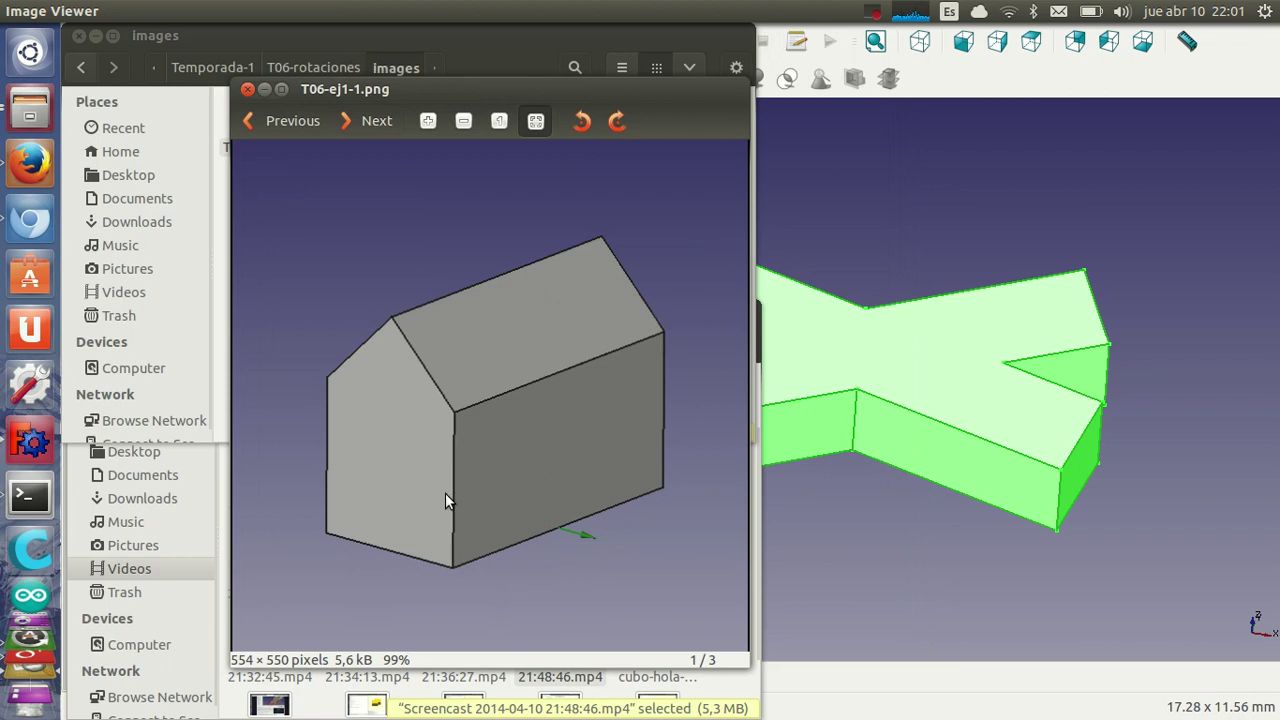
left_click(367, 124)
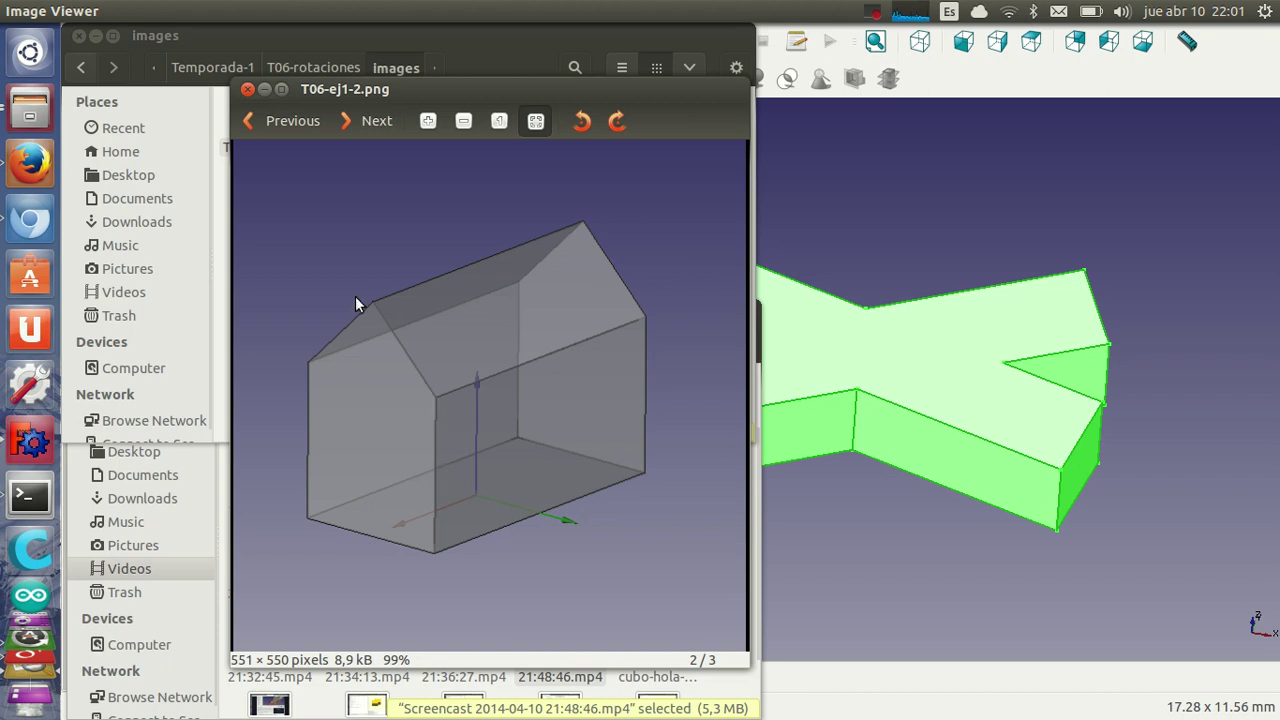
left_click(378, 122)
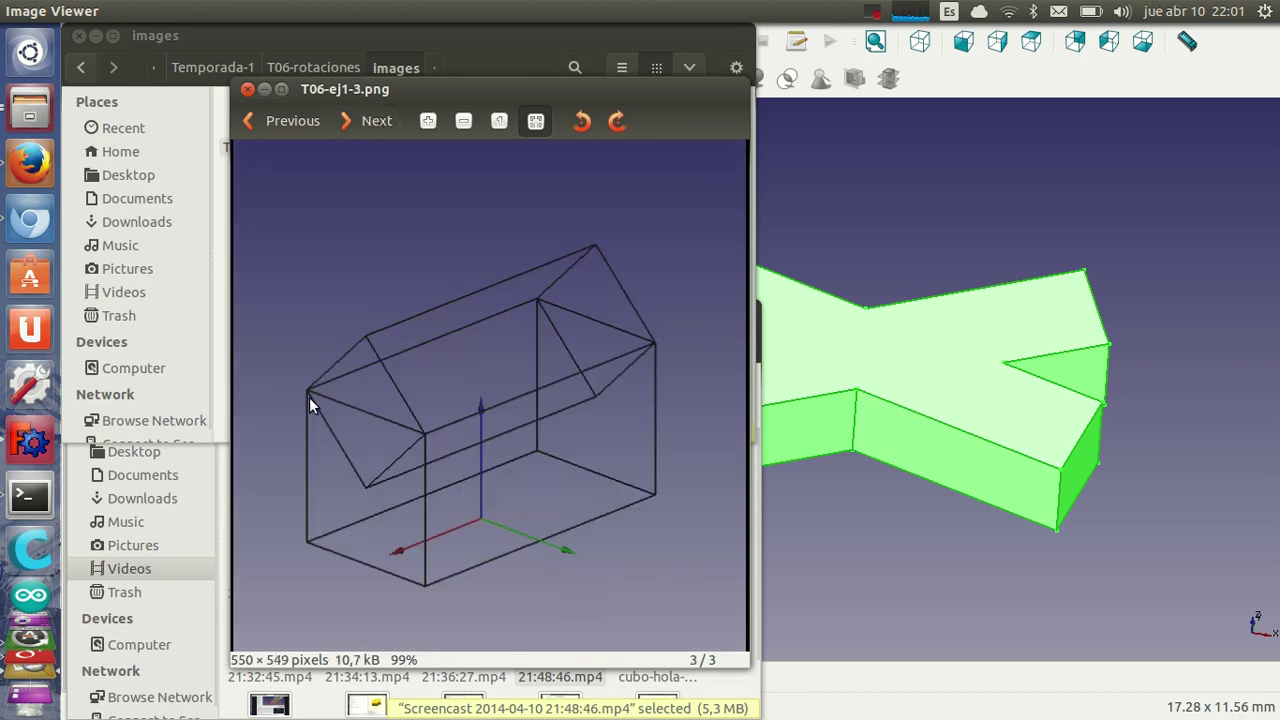